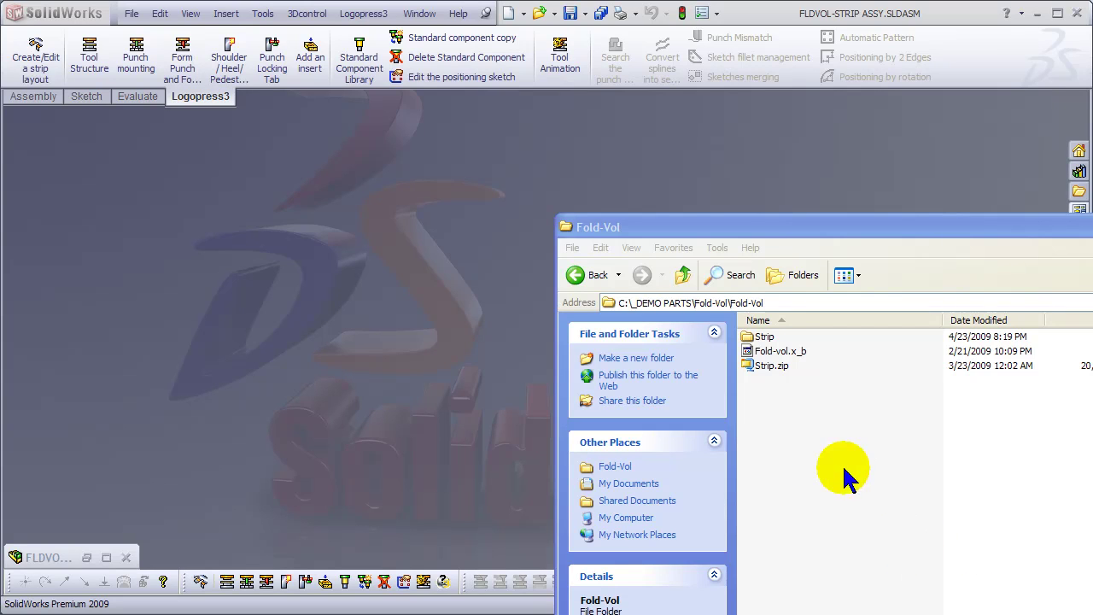
- Import Fold-vol.x_b as a new part with the Inch Part Solid template, skipping the import diagnostics
left_click_drag(774, 353, 449, 265)
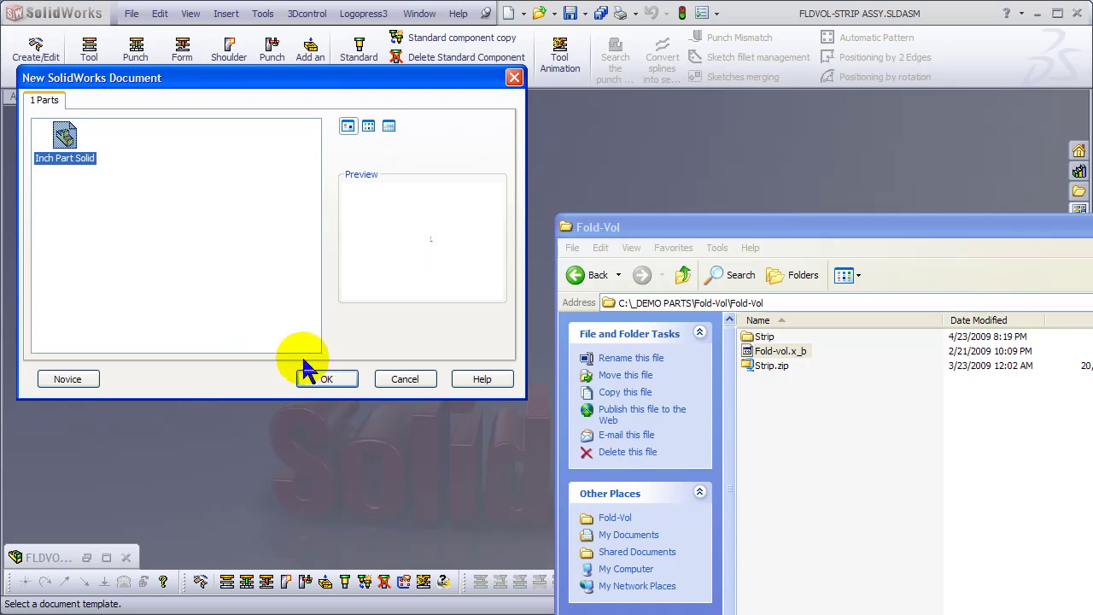
left_click(314, 379)
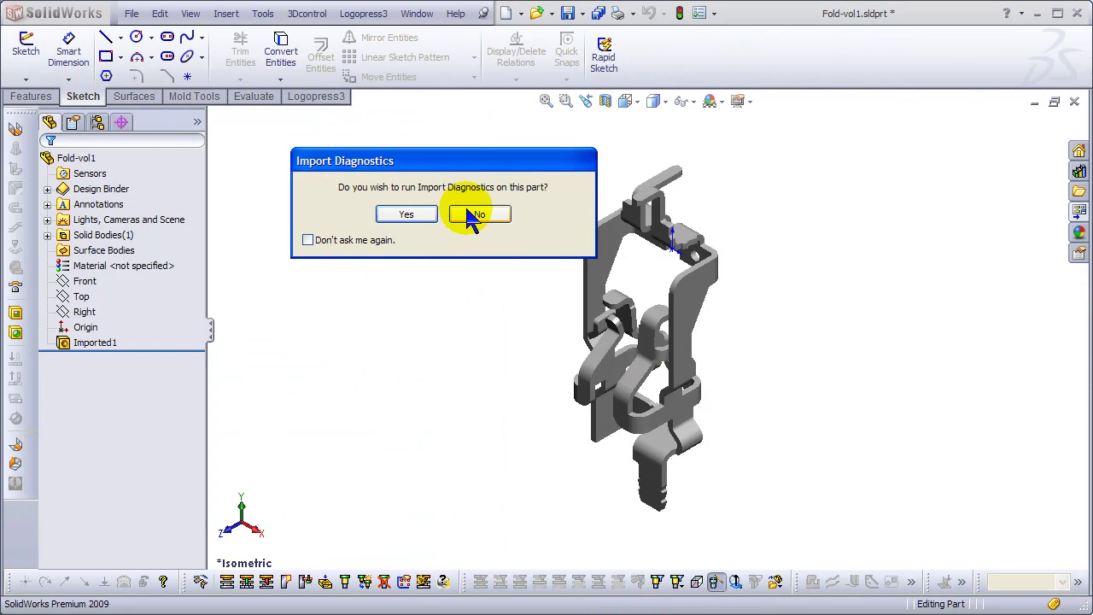
left_click(475, 216)
middle_click_drag(708, 385, 772, 422)
scroll(695, 276, "down", 3)
middle_click_drag(695, 276, 808, 368)
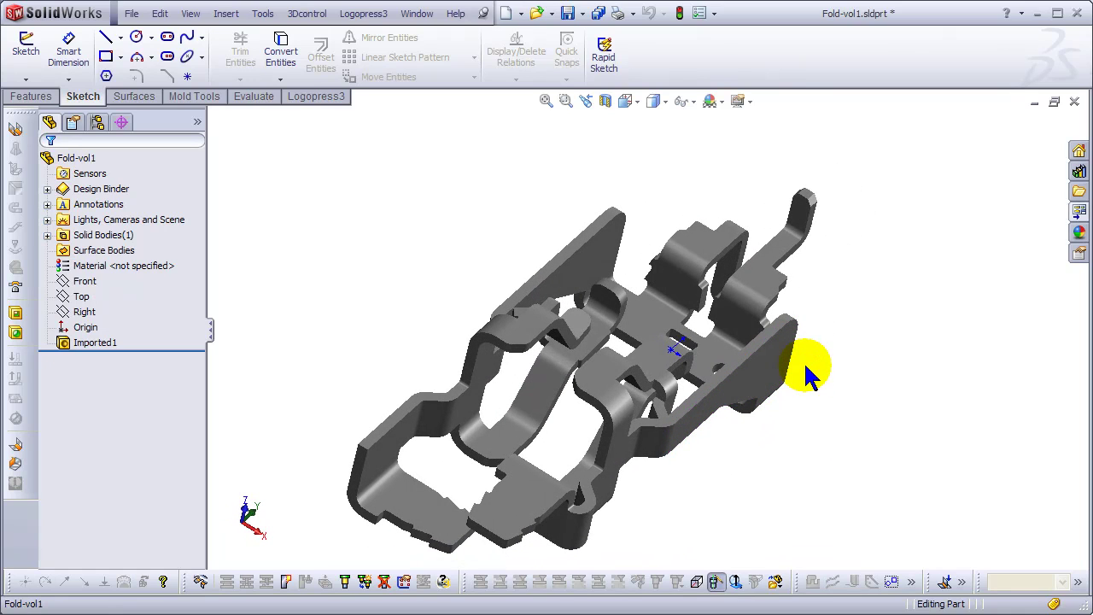
- Display the imported part shaded with edges and save it as Fold-vol1.SLDPRT in the Fold-Vol folder
left_click(653, 101)
left_click(656, 126)
middle_click_drag(807, 379, 794, 386)
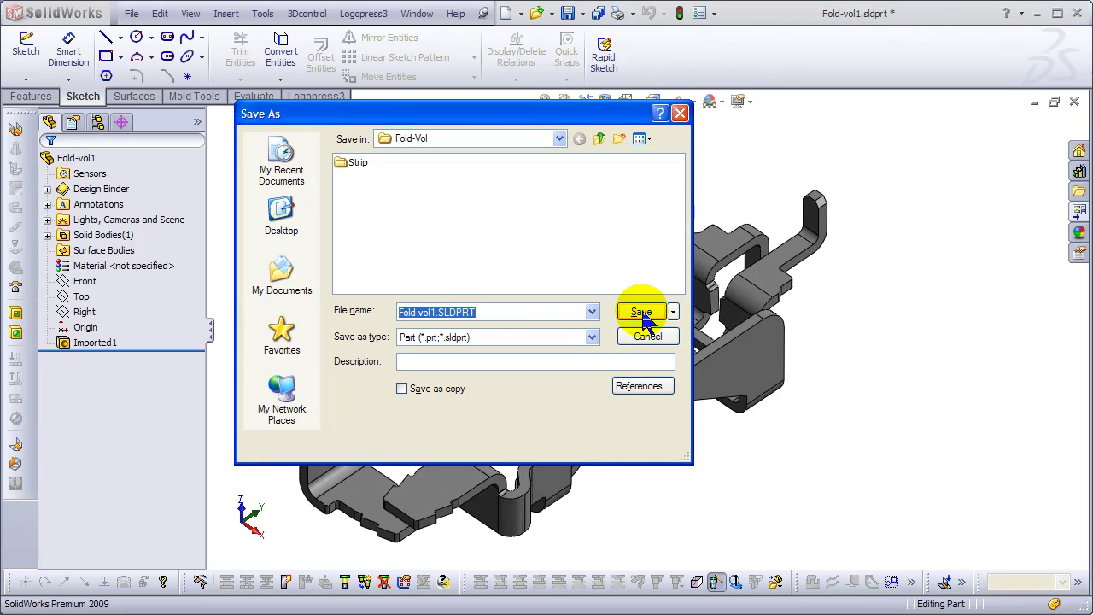
left_click(641, 312)
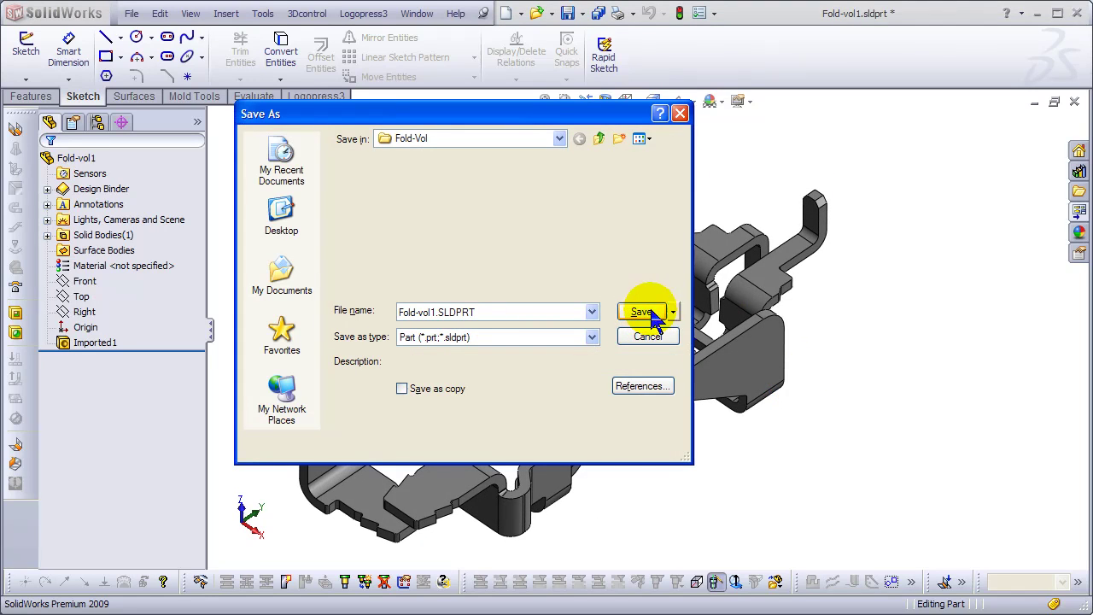
middle_click_drag(708, 435, 602, 434)
scroll(610, 441, "down", 2)
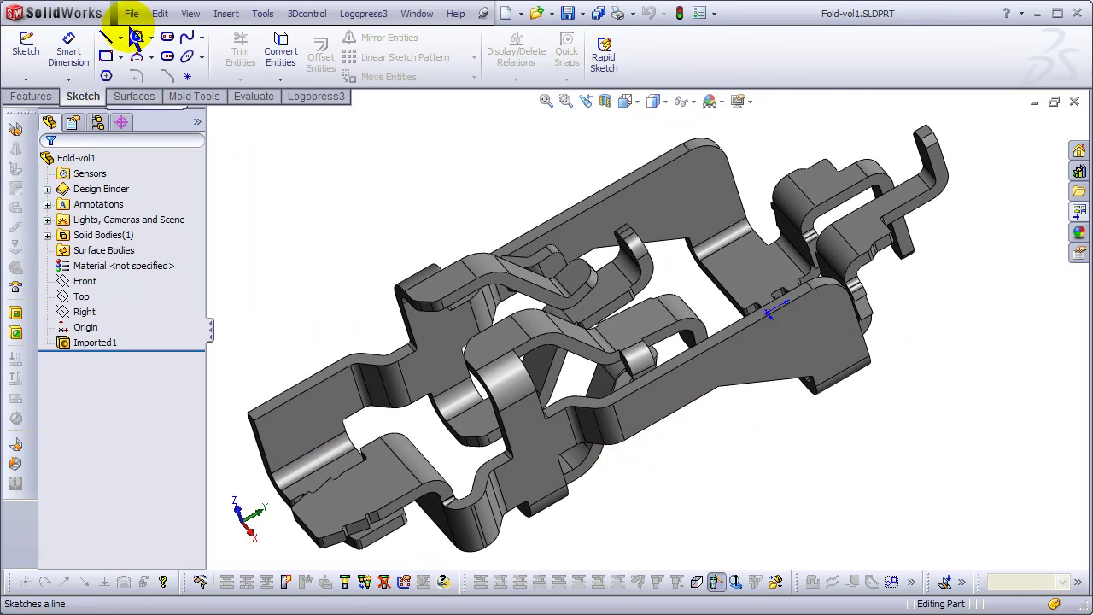
- Turn on the curvature display and examine the radius of curvature across the part's bend faces
left_click(190, 15)
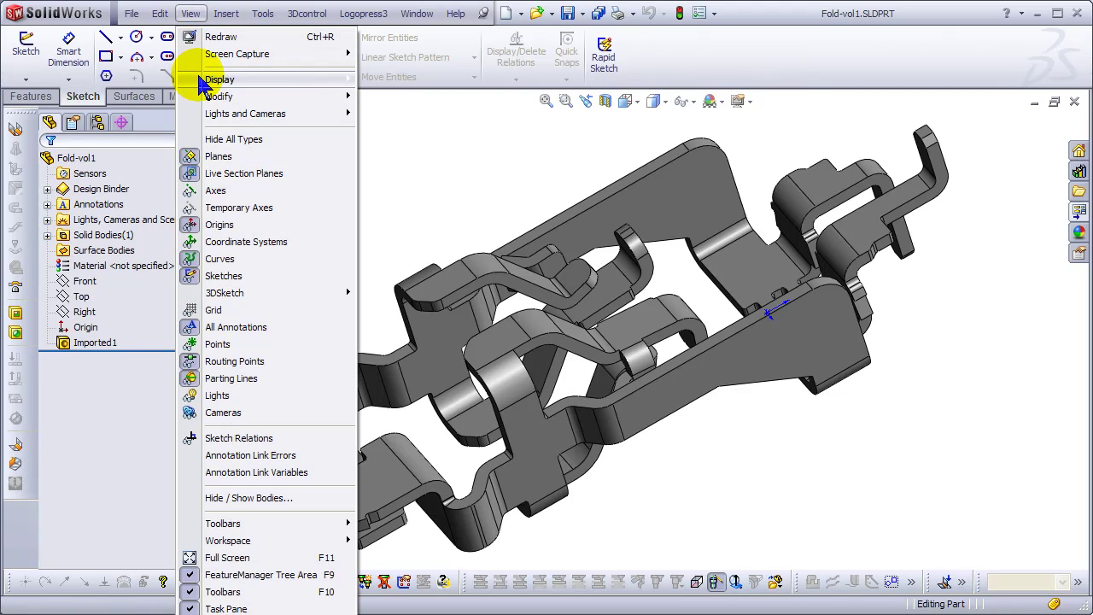
mouse_move(201, 81)
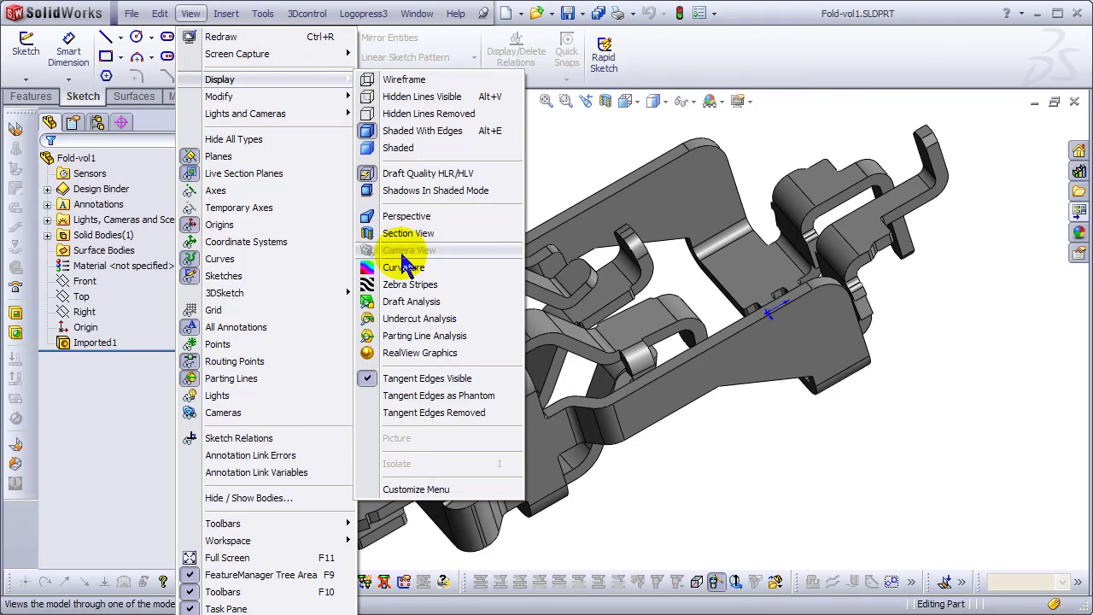
left_click(400, 270)
middle_click_drag(659, 303, 723, 311)
scroll(626, 290, "down", 10)
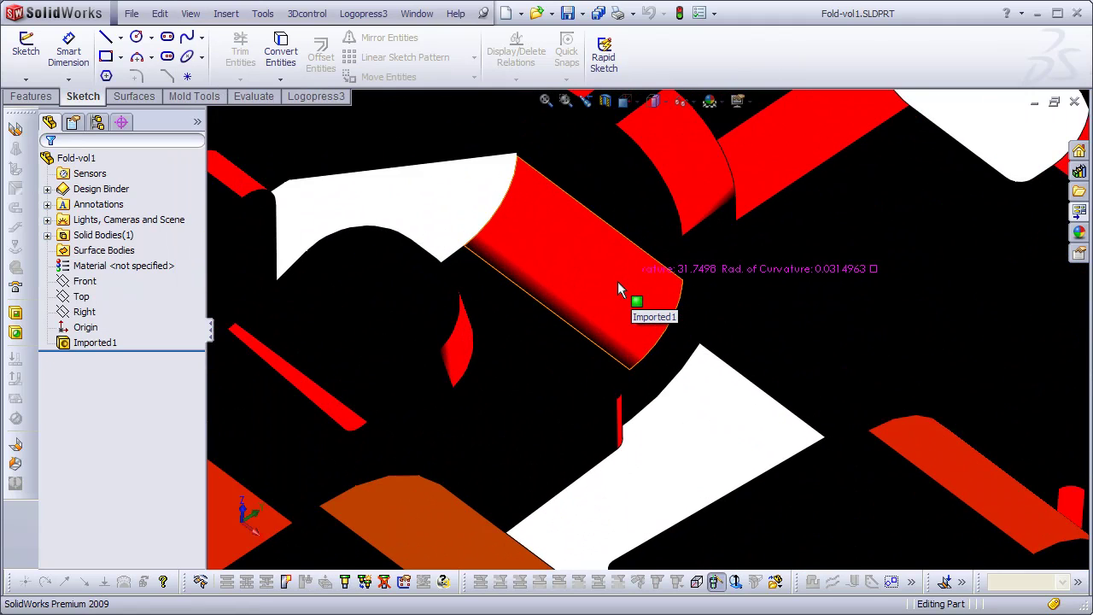
scroll(642, 291, "up", 3)
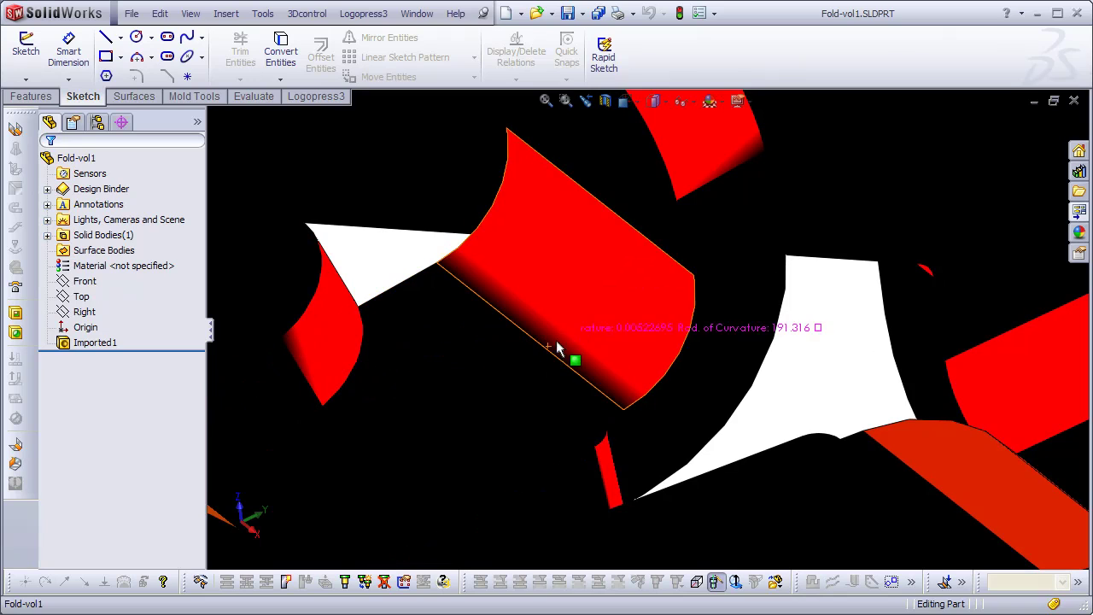
middle_click_drag(561, 342, 631, 258)
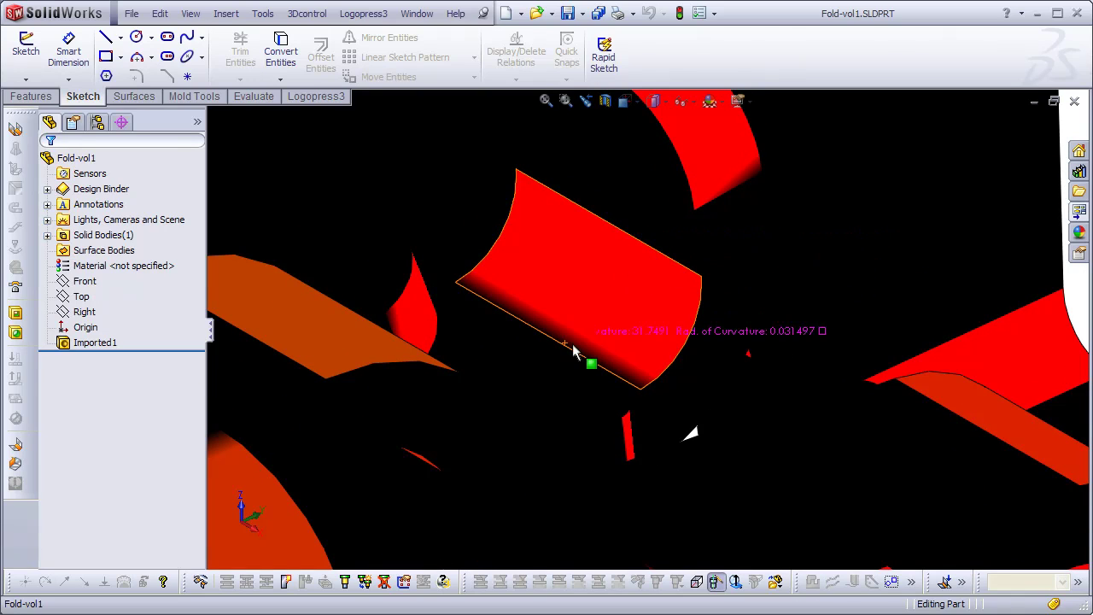
scroll(742, 356, "up", 6)
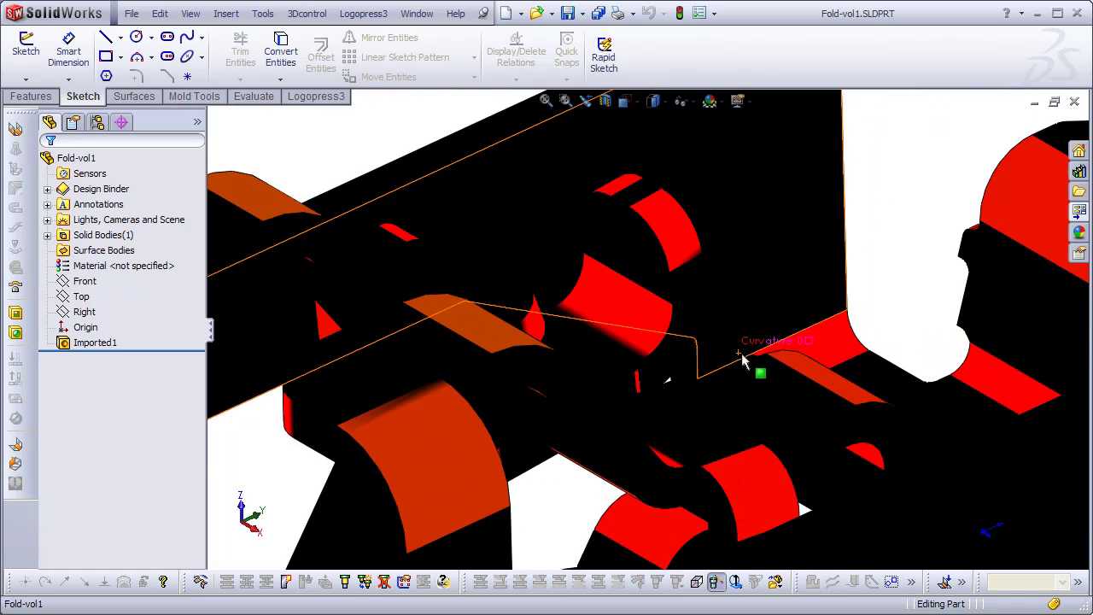
scroll(654, 422, "up", 4)
scroll(591, 474, "down", 2)
middle_click(764, 320)
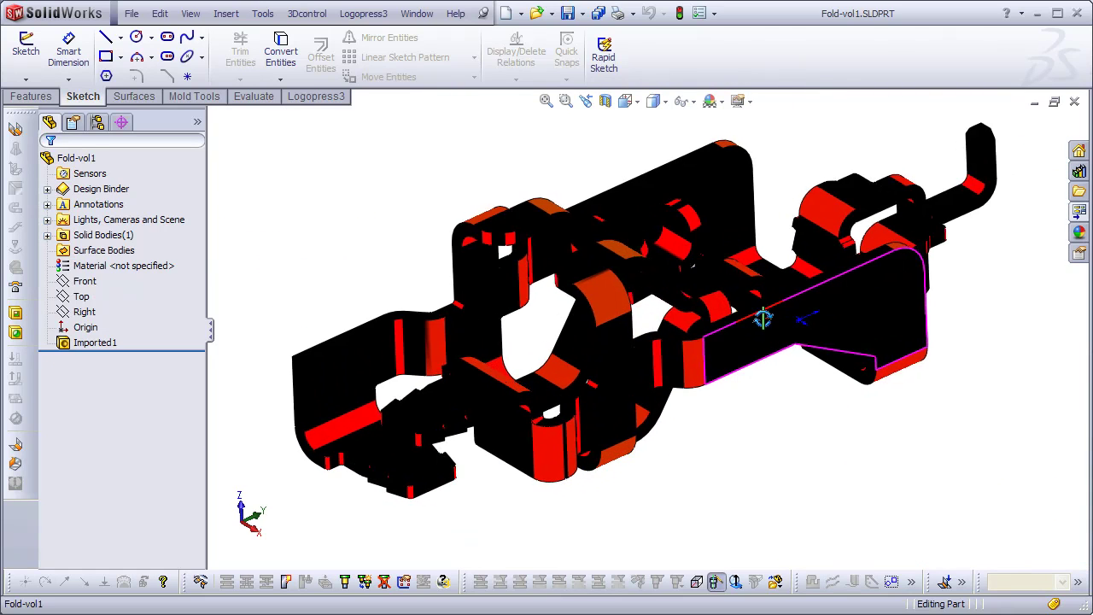
- Turn off the curvature display and show the part's temporary axes
left_click(191, 14)
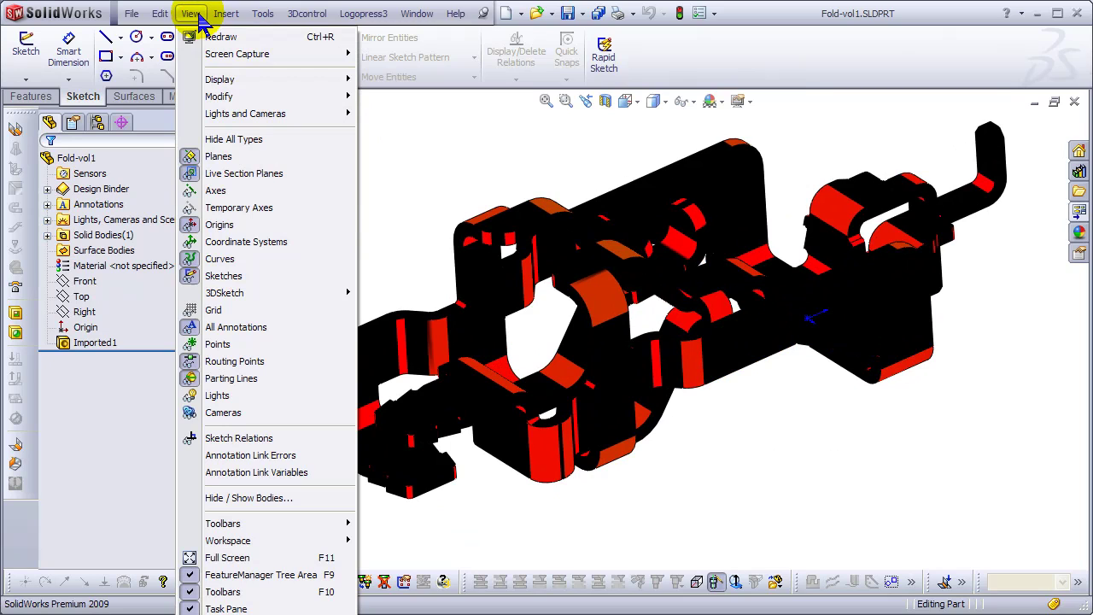
mouse_move(205, 77)
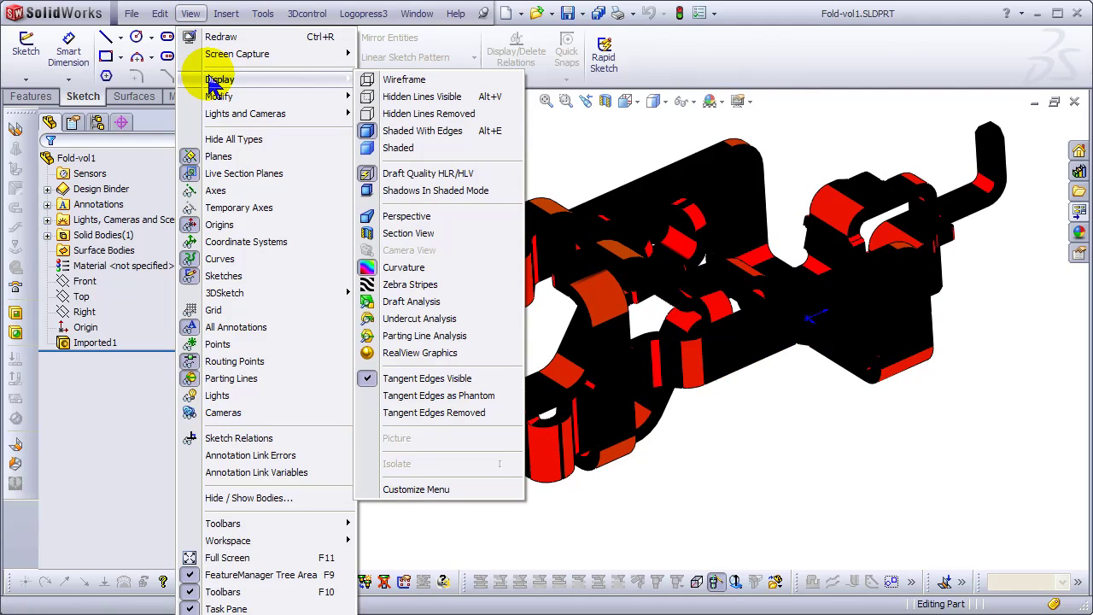
left_click(398, 268)
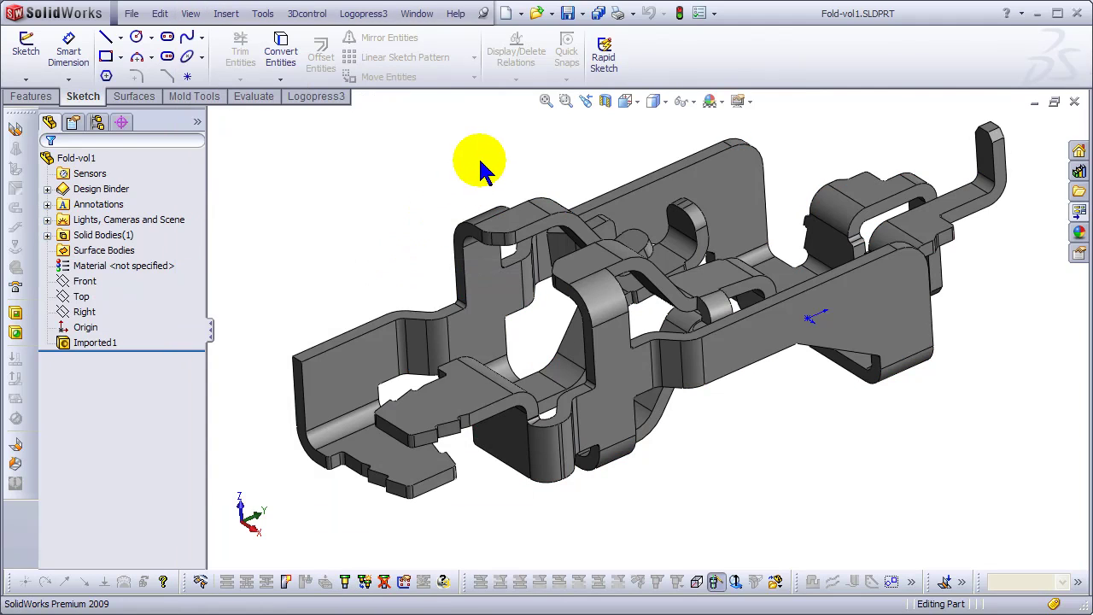
mouse_move(481, 171)
middle_mouse_down()
mouse_move(482, 158)
mouse_move(488, 175)
middle_mouse_up()
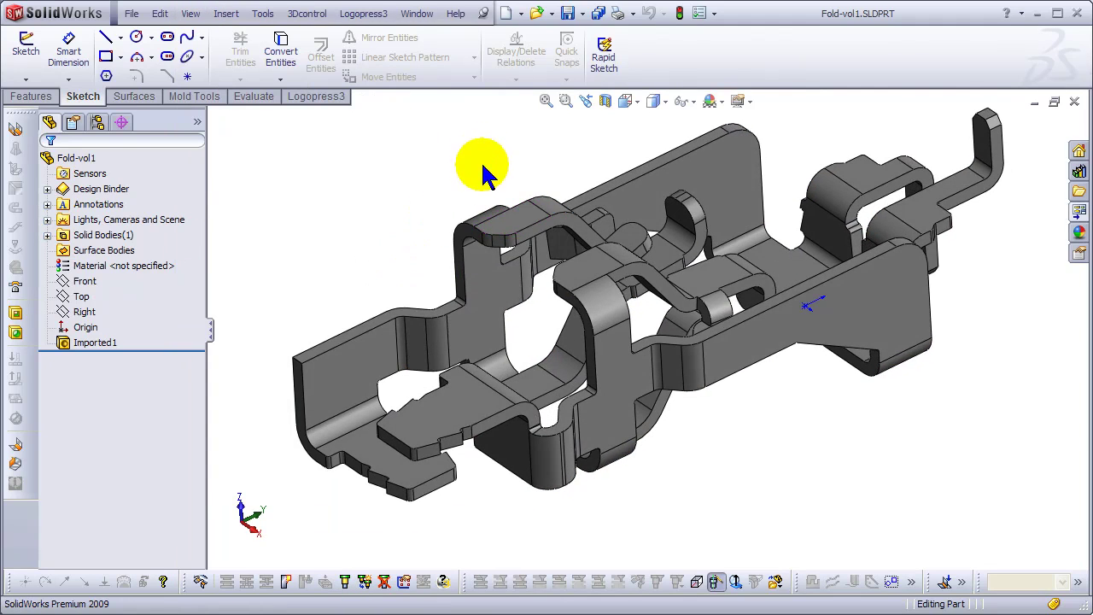
left_click(189, 14)
left_click(226, 208)
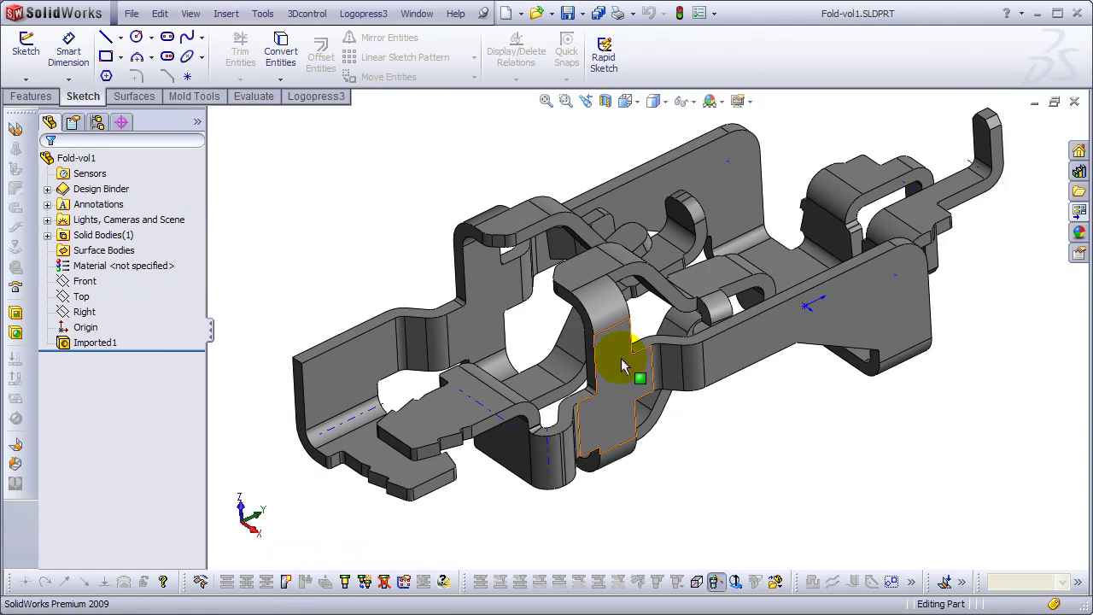
- Examine the temporary axes at the bends and check the radii of several inner bend edges
middle_click_drag(629, 373, 714, 437)
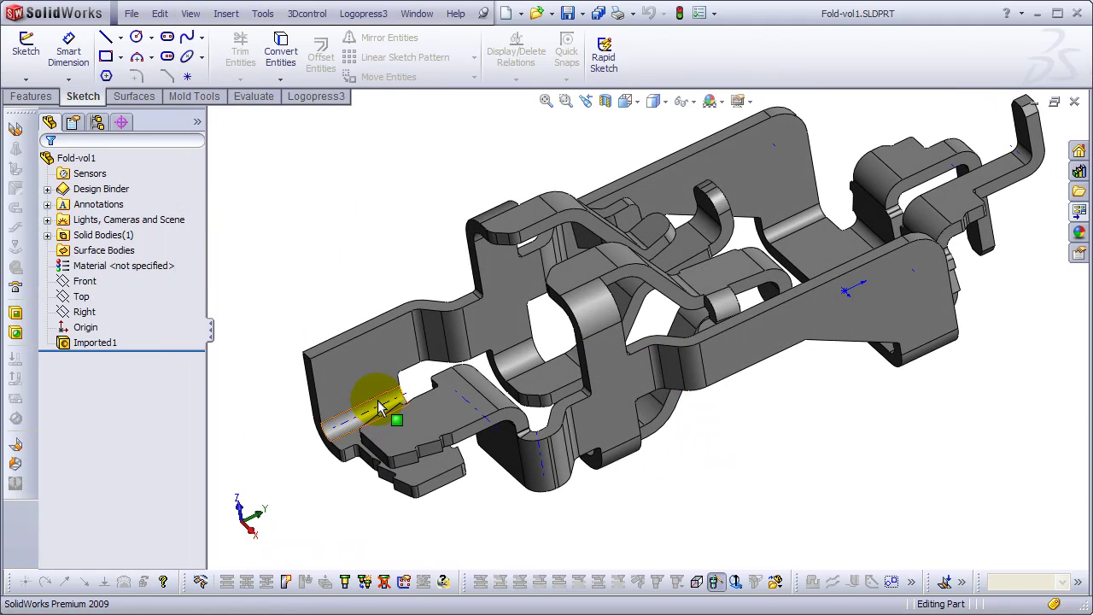
left_click(462, 399)
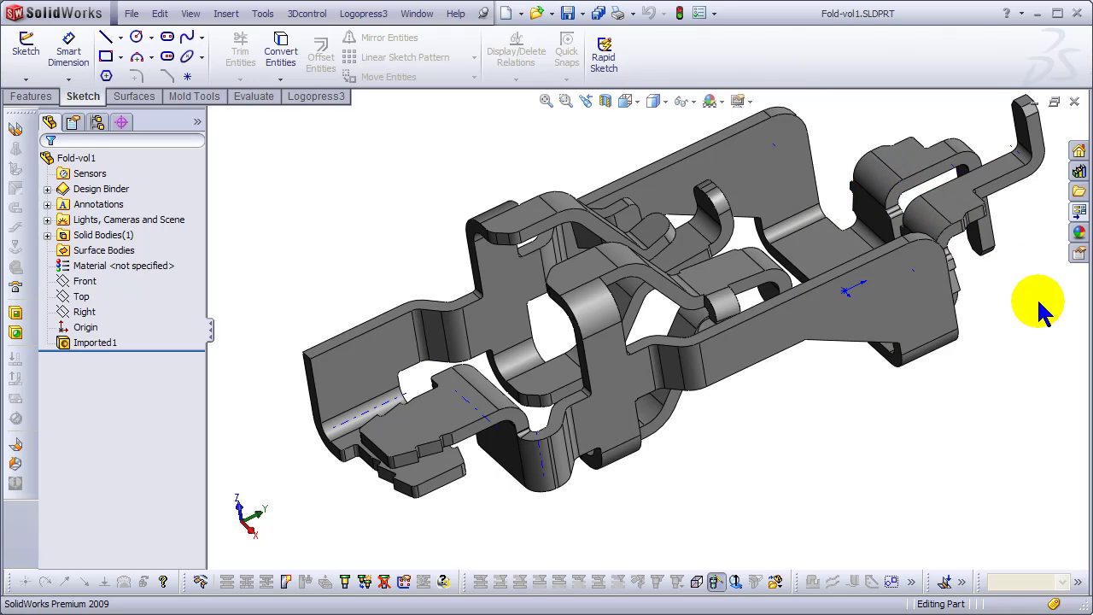
middle_click_drag(1038, 303, 1043, 316)
key("z")
scroll(978, 202, "down", 1)
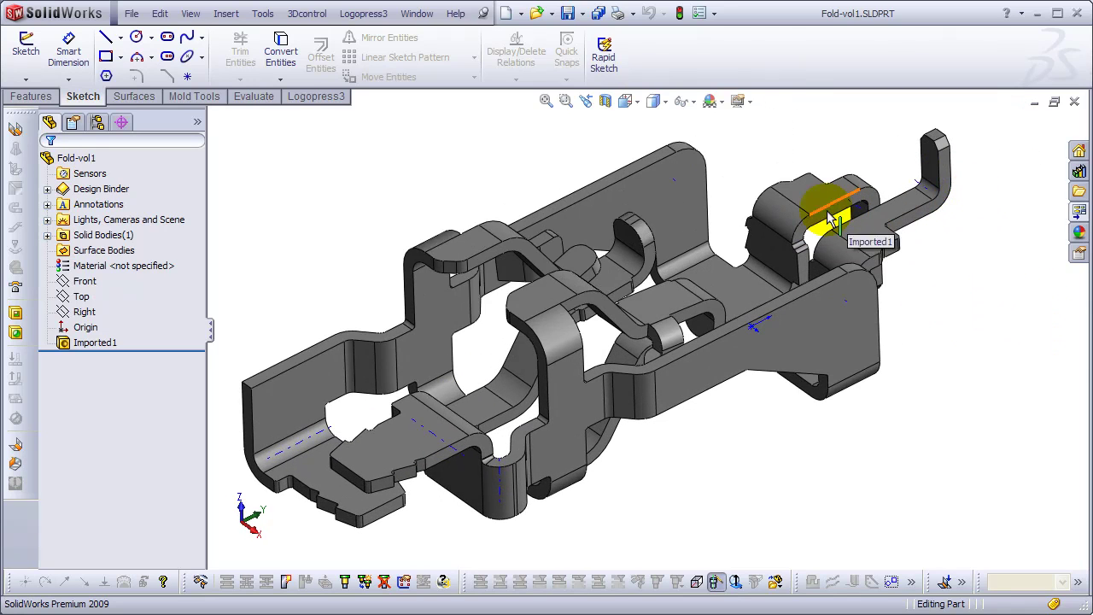
middle_click(364, 333)
middle_click_drag(264, 230, 267, 227)
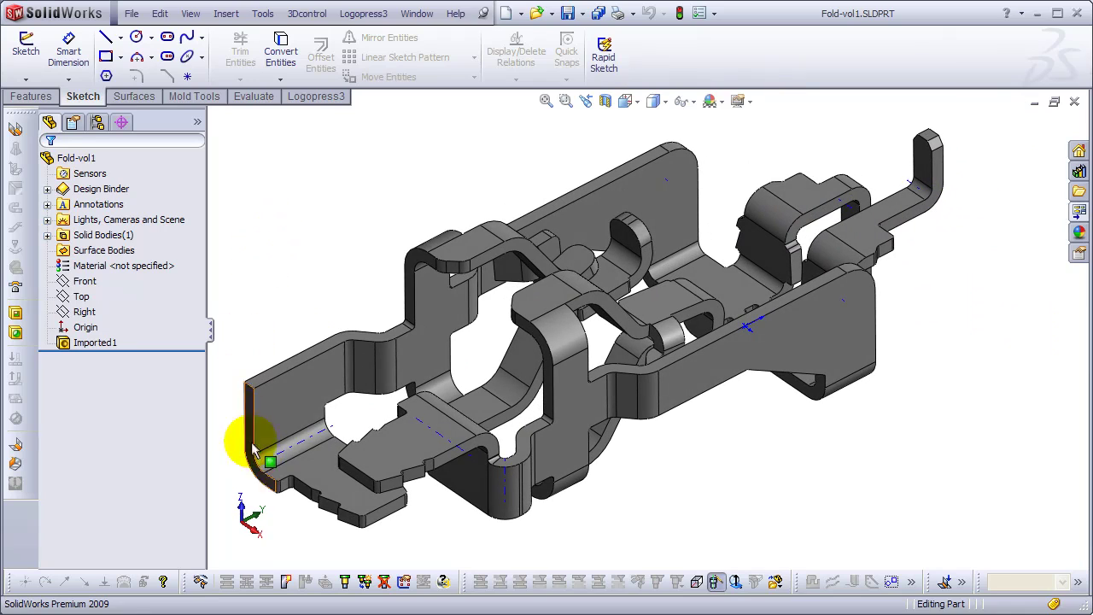
left_click(264, 475)
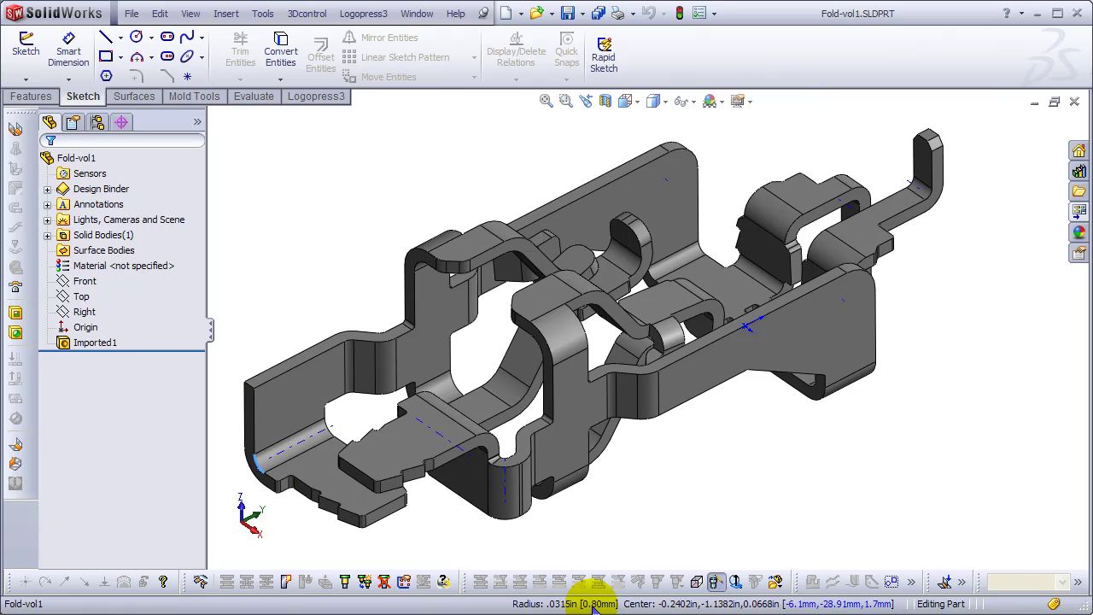
left_click(489, 451)
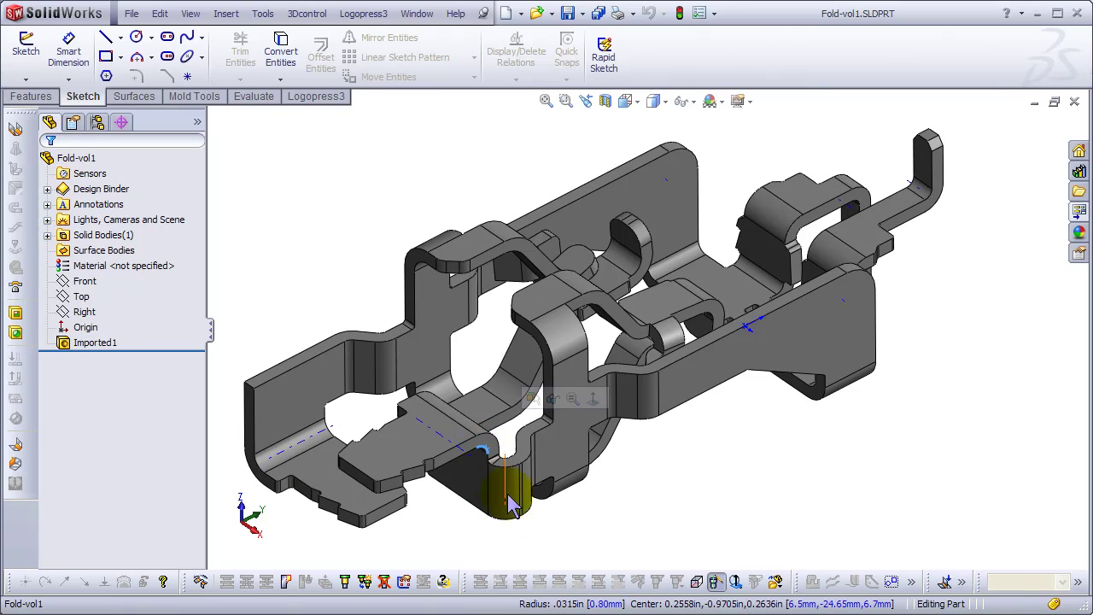
left_click(459, 389)
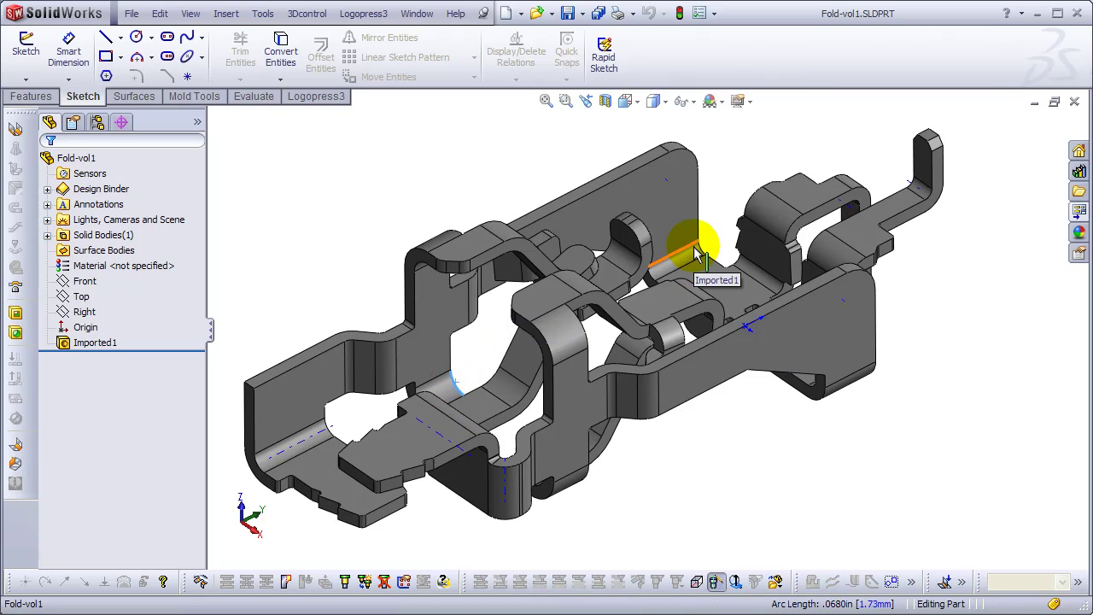
left_click(714, 147)
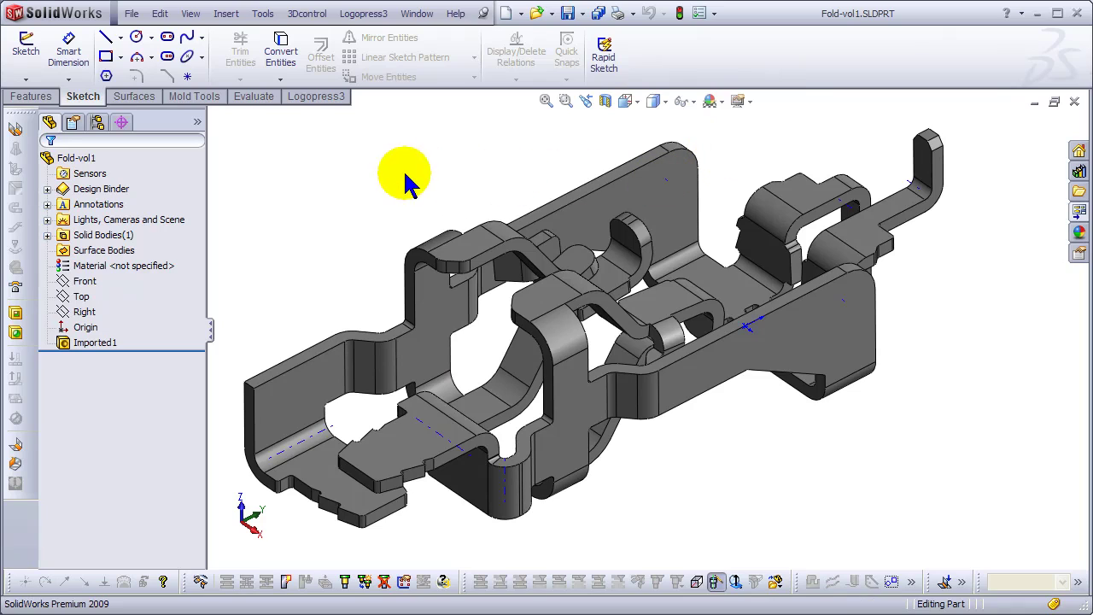
- Create a blank for the bent part from the flat base face, using Picked point, DIN 6935 K-Factor, no rounding and CRS CQ (CSTB) material
left_click(320, 97)
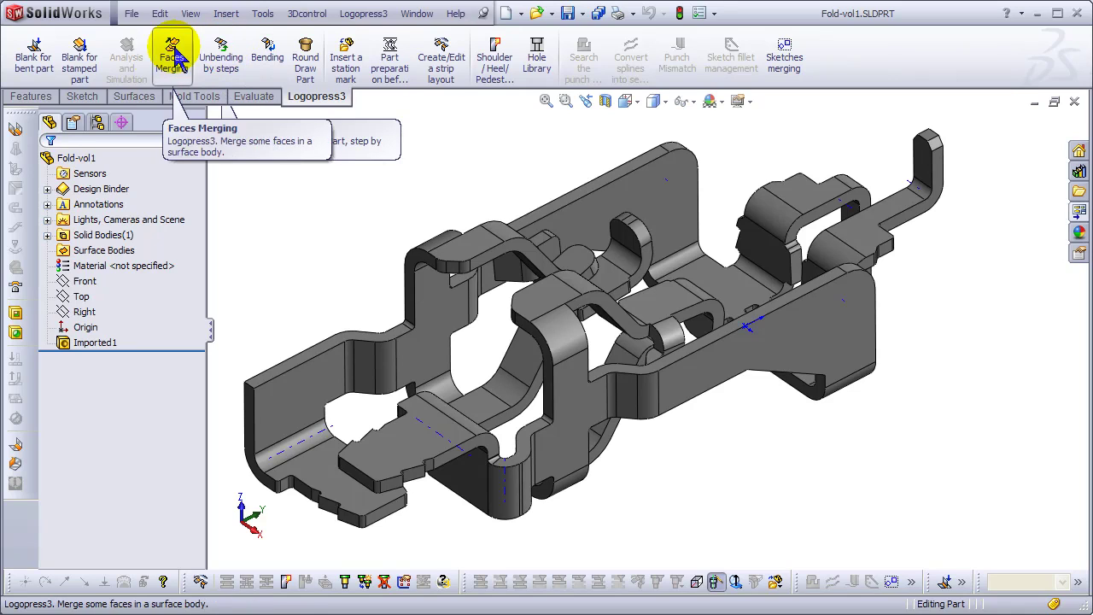
left_click(33, 61)
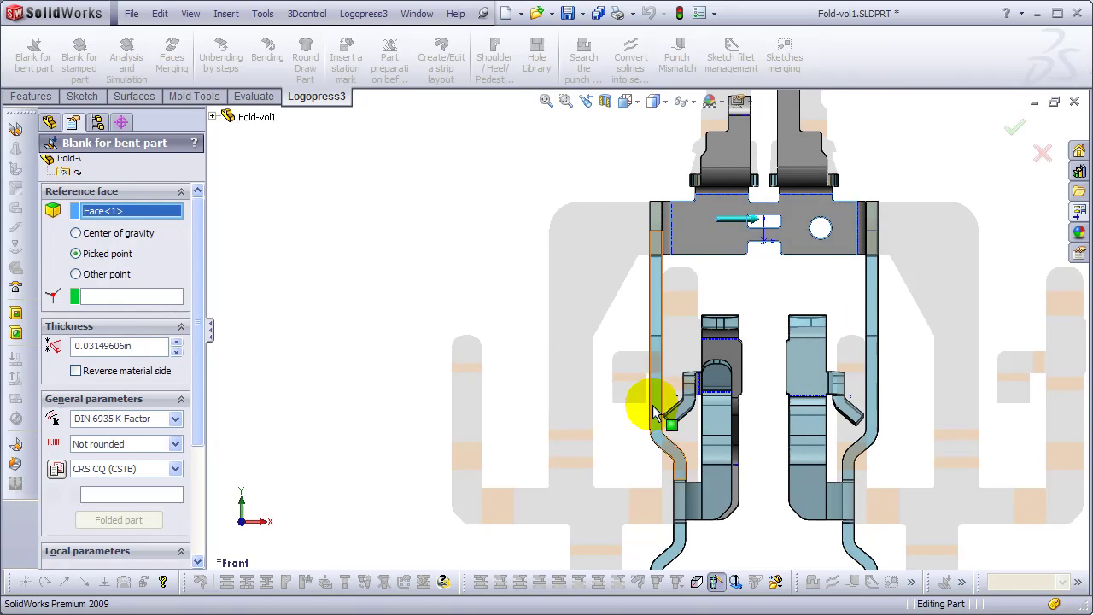
middle_click_drag(837, 443, 694, 205)
scroll(812, 324, "down", 5)
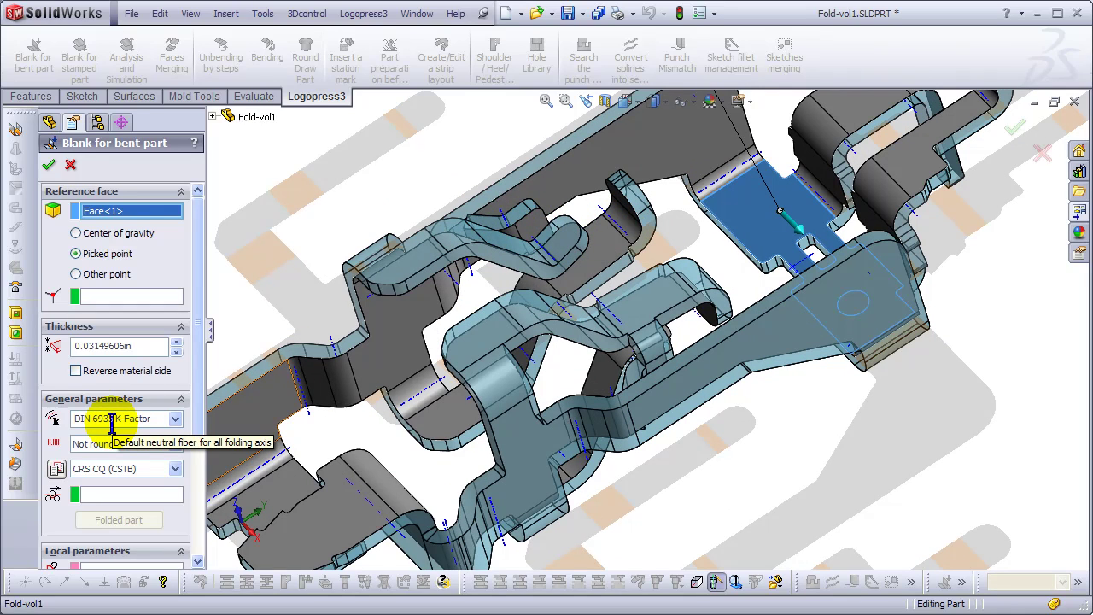
left_click(48, 165)
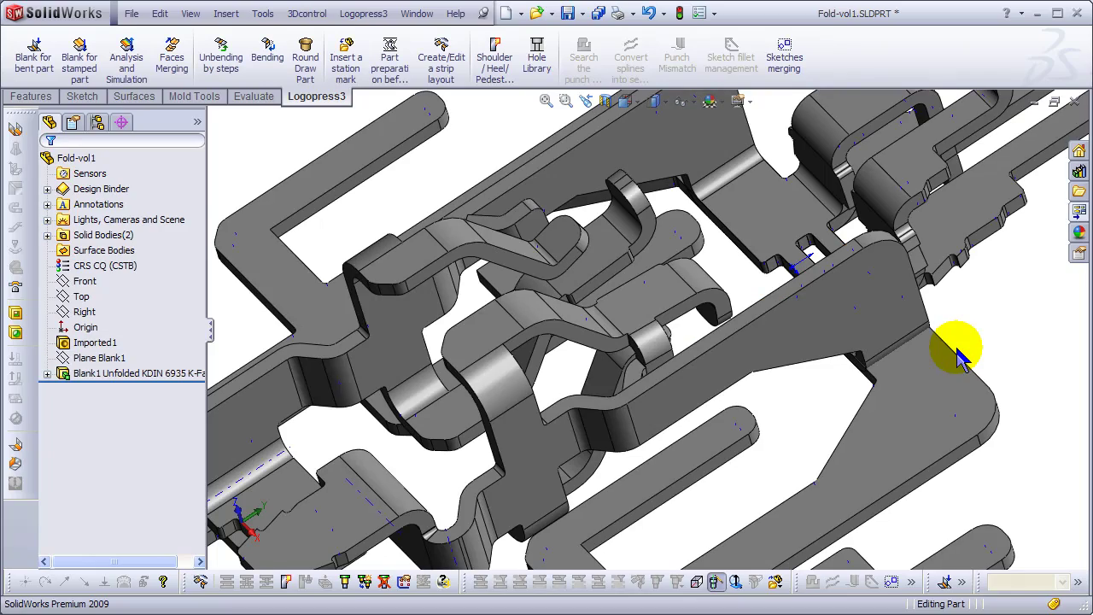
middle_click_drag(958, 357, 965, 312)
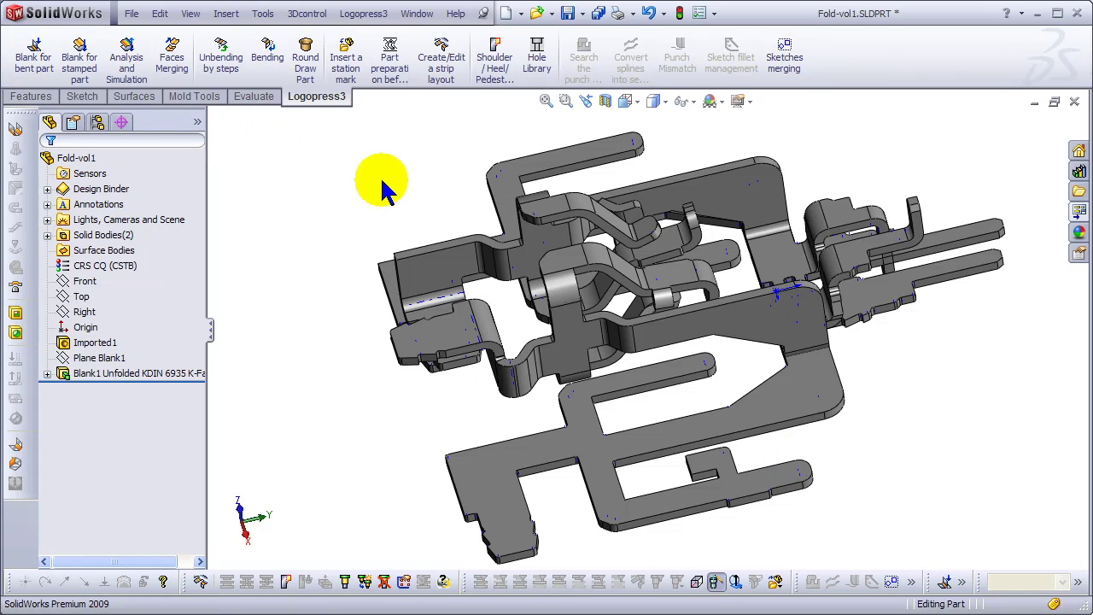
middle_click_drag(709, 422, 737, 408)
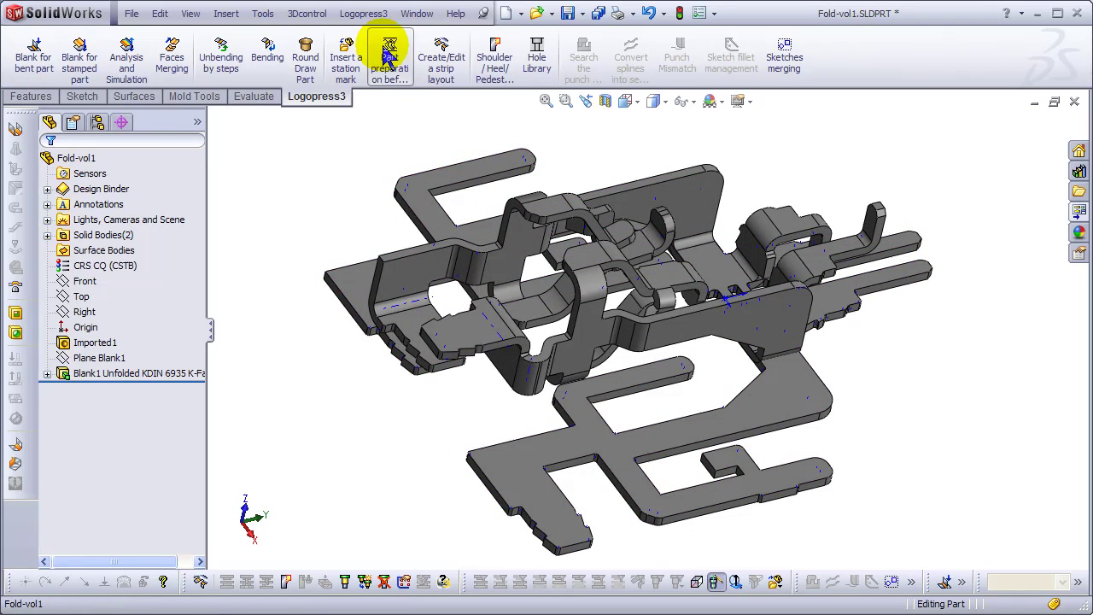
- Switch to the FLDVOL-STRIP ASSY.SLDASM assembly and examine the cutting punches at the start of the strip
left_click(421, 14)
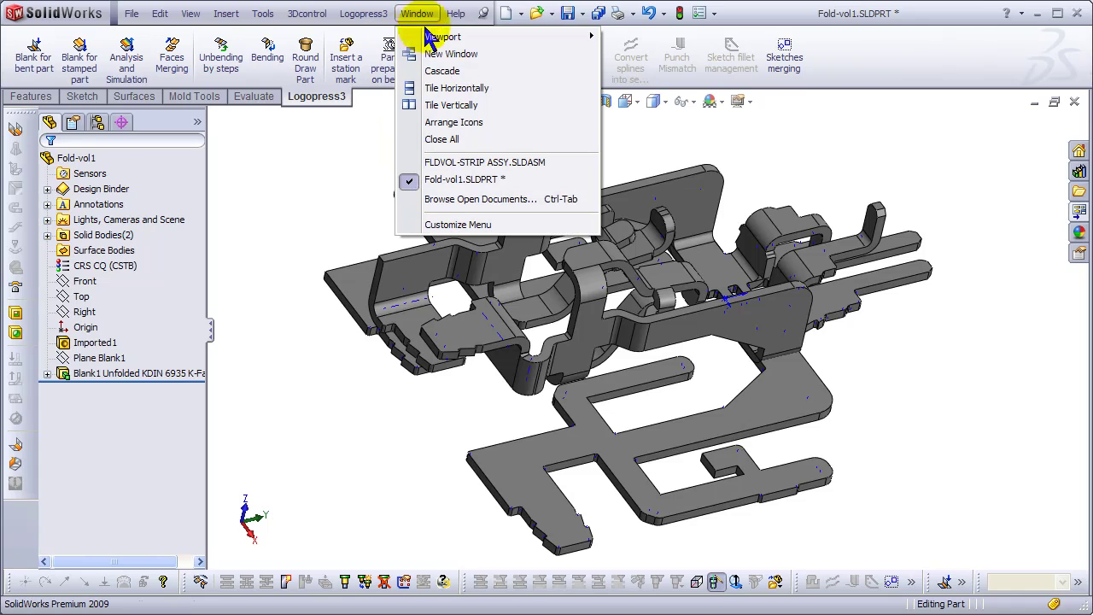
left_click(431, 164)
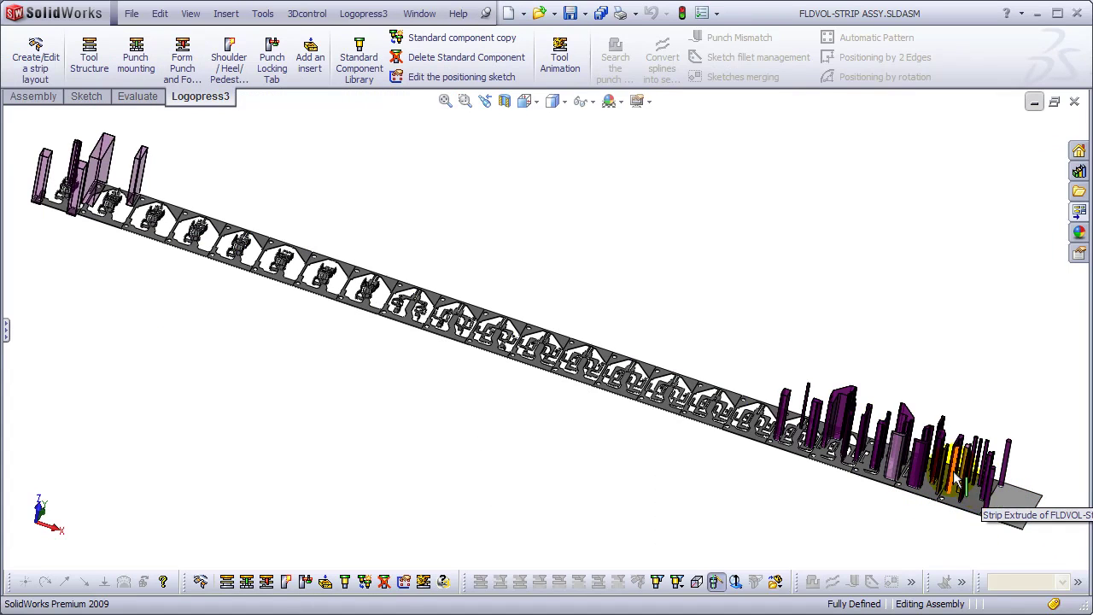
scroll(956, 482, "down", 10)
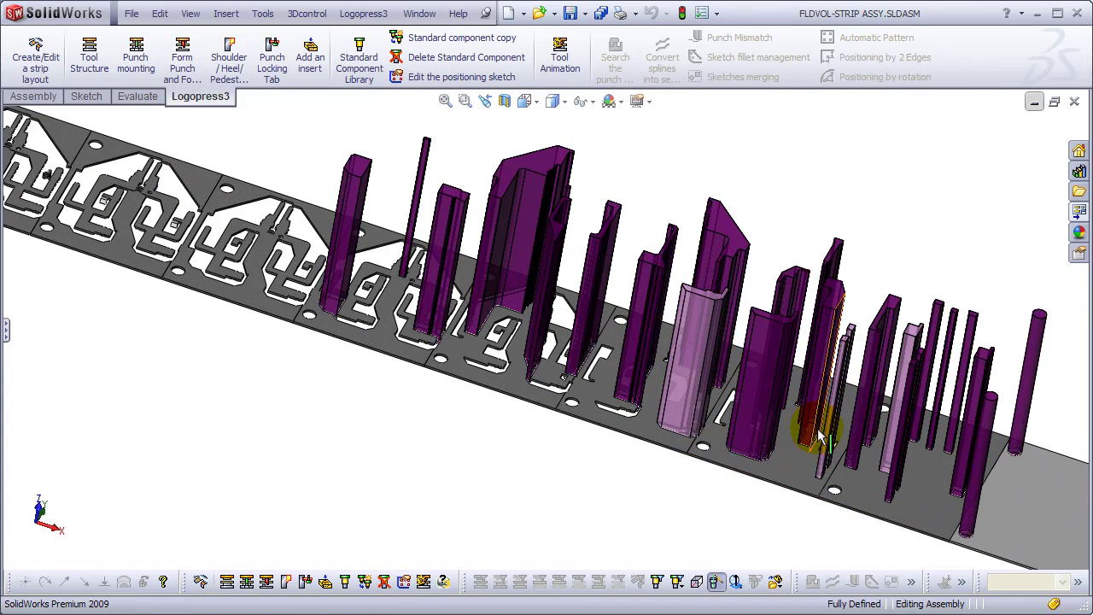
- Examine the remaining cutting punches along the strip and the openings they cut around the flat blanks
scroll(806, 427, "down", 10)
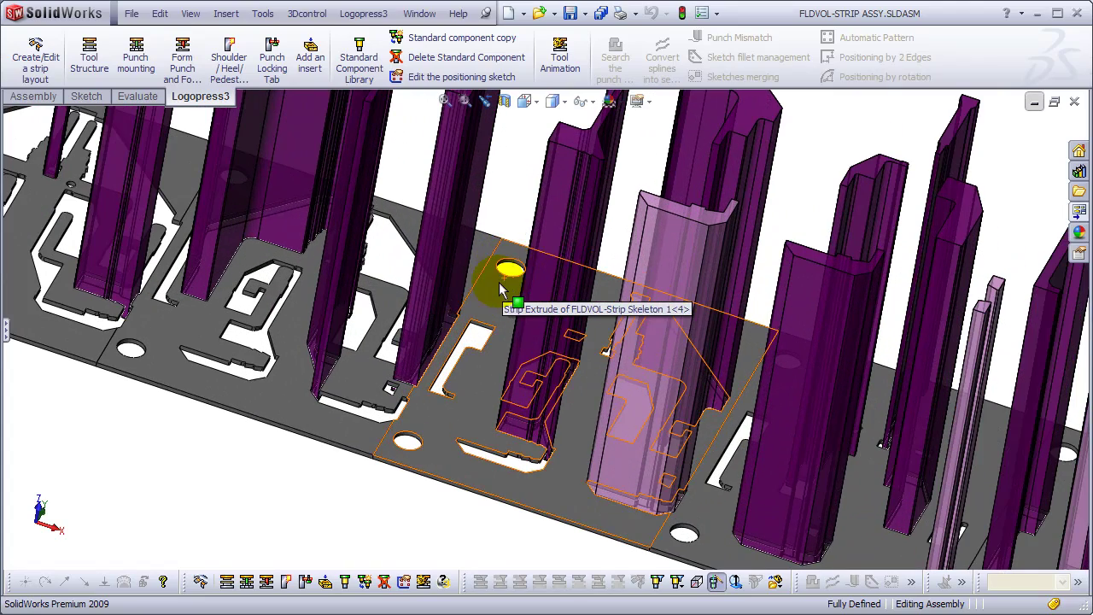
middle_click_drag(454, 386, 797, 453, "ctrl")
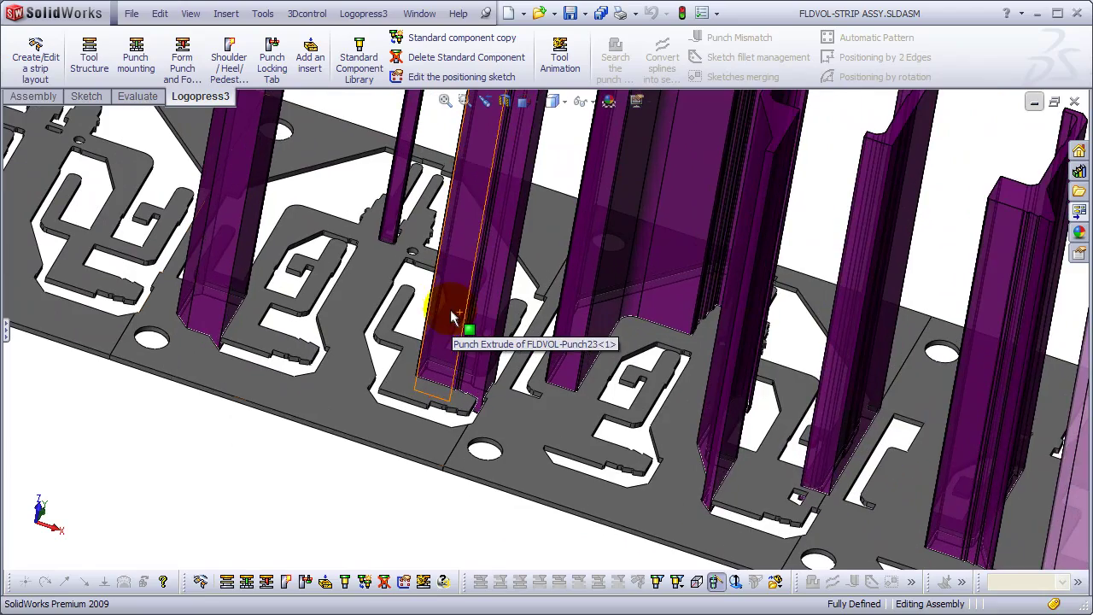
middle_click_drag(342, 274, 750, 378, "ctrl")
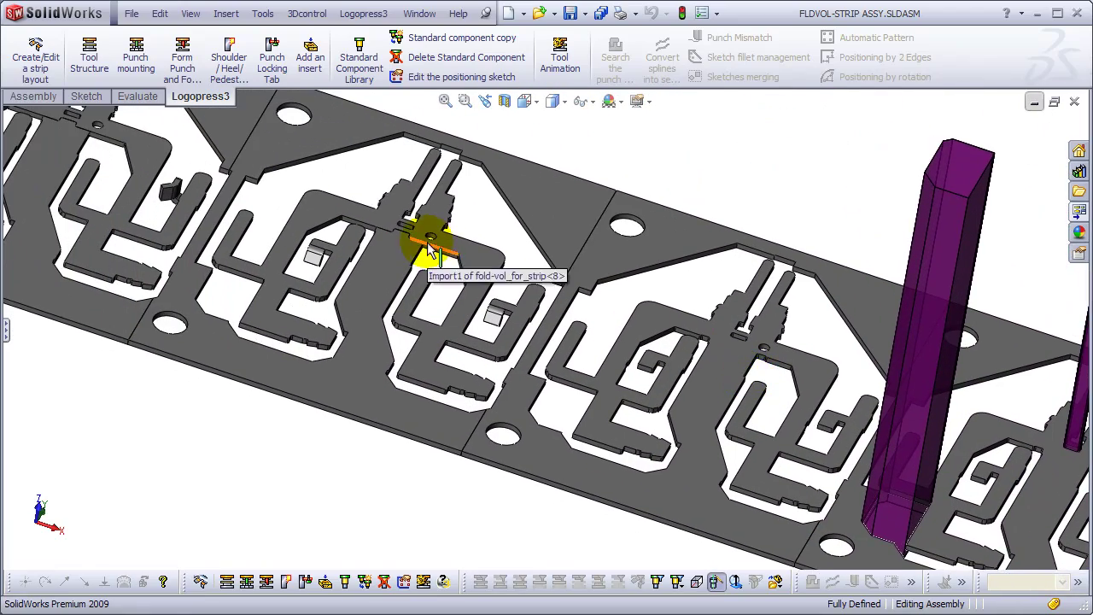
- Follow the strip through the bending stations, examining how the small tabs and arms of each part are formed
middle_click_drag(431, 250, 757, 377, "ctrl")
middle_click_drag(427, 275, 568, 324, "ctrl")
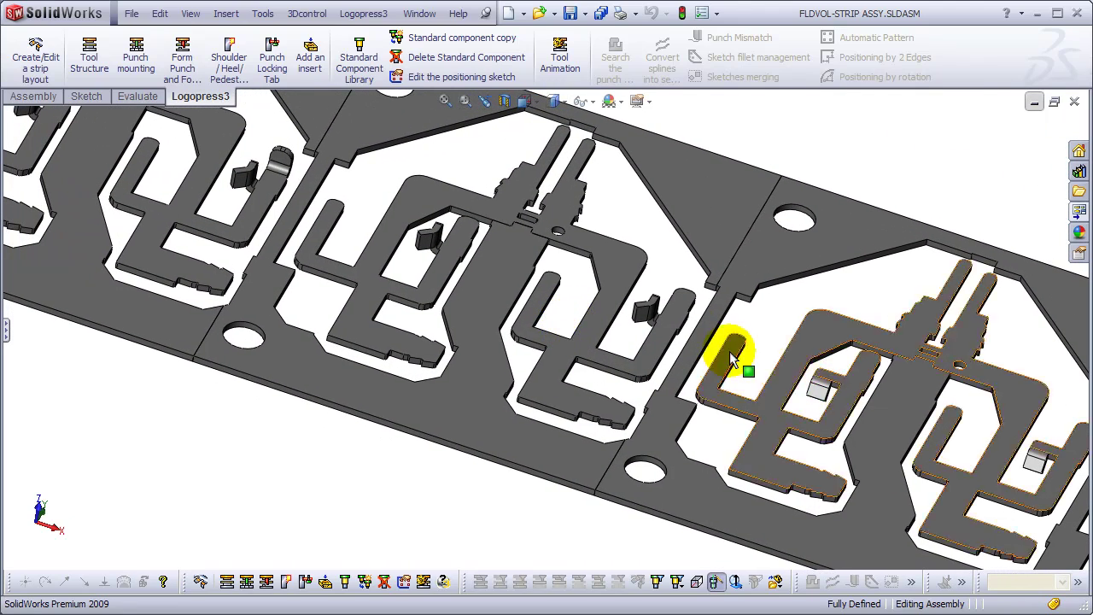
middle_click_drag(443, 265, 748, 384, "ctrl")
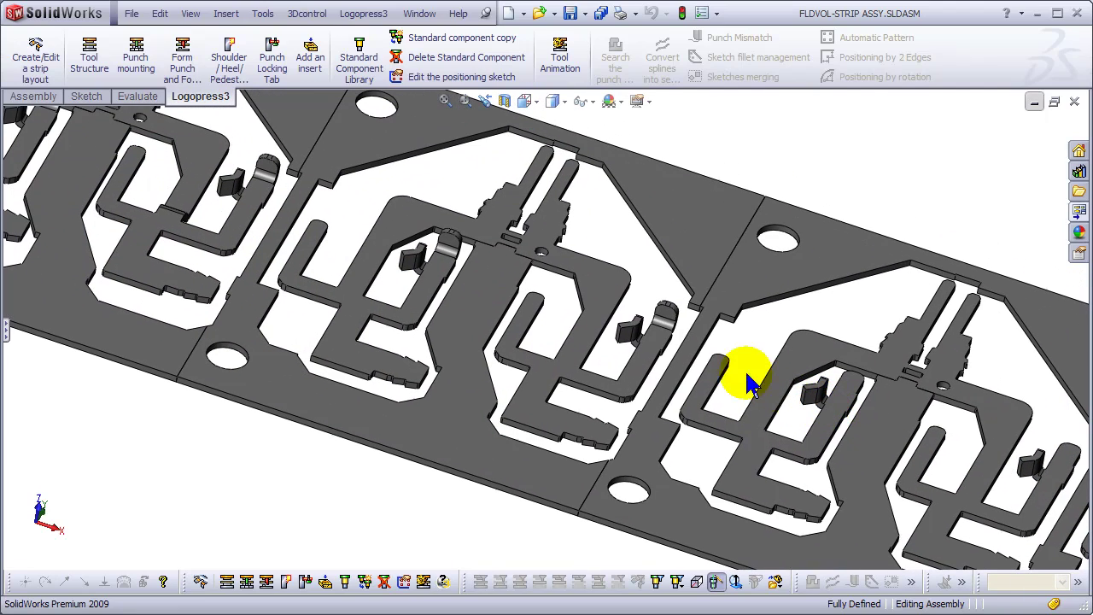
middle_click_drag(669, 338, 897, 478, "ctrl")
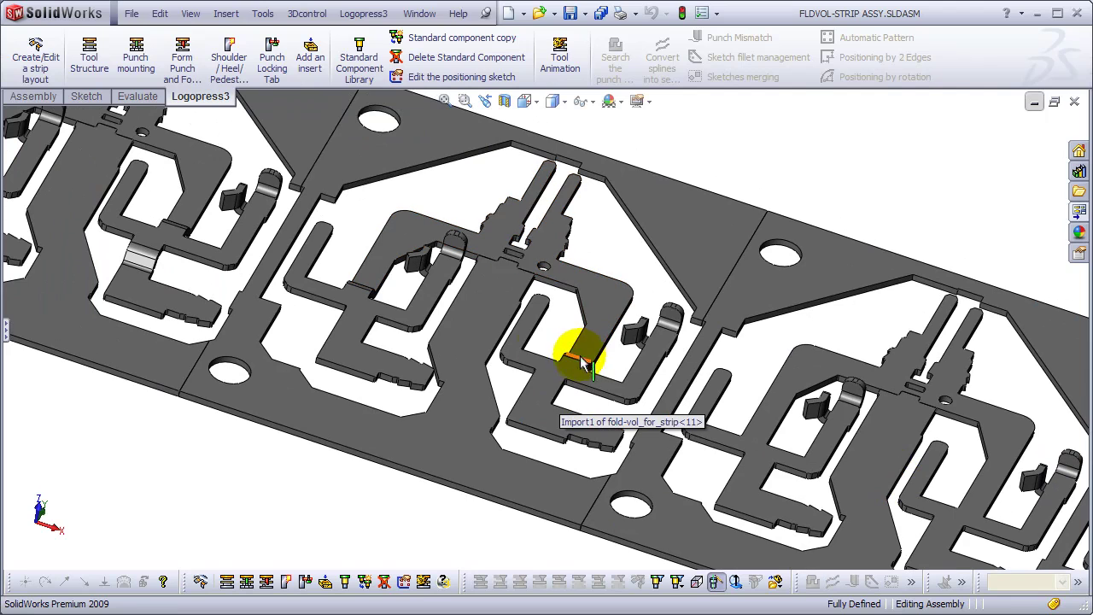
middle_click_drag(285, 305, 846, 453, "ctrl")
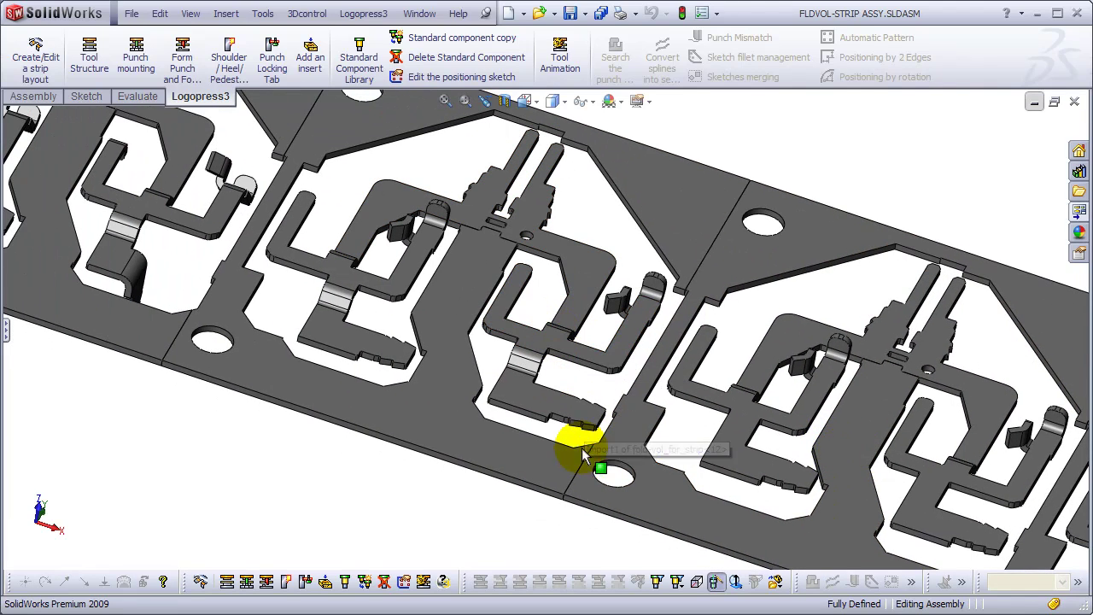
middle_click_drag(582, 455, 886, 496, "ctrl")
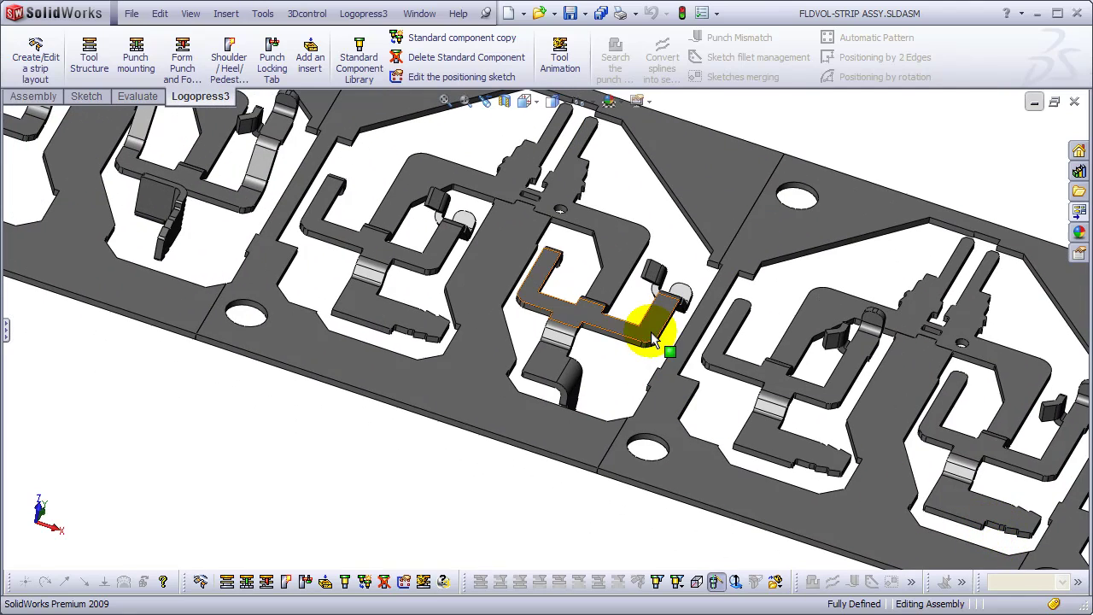
middle_click_drag(476, 312, 745, 474, "ctrl")
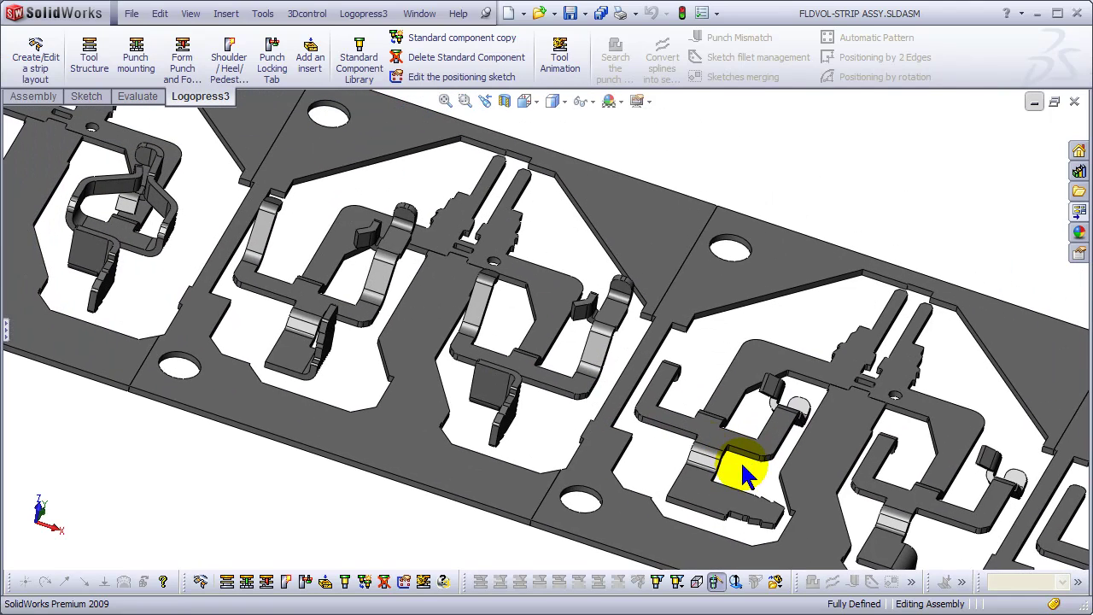
middle_click_drag(419, 334, 445, 322, "ctrl")
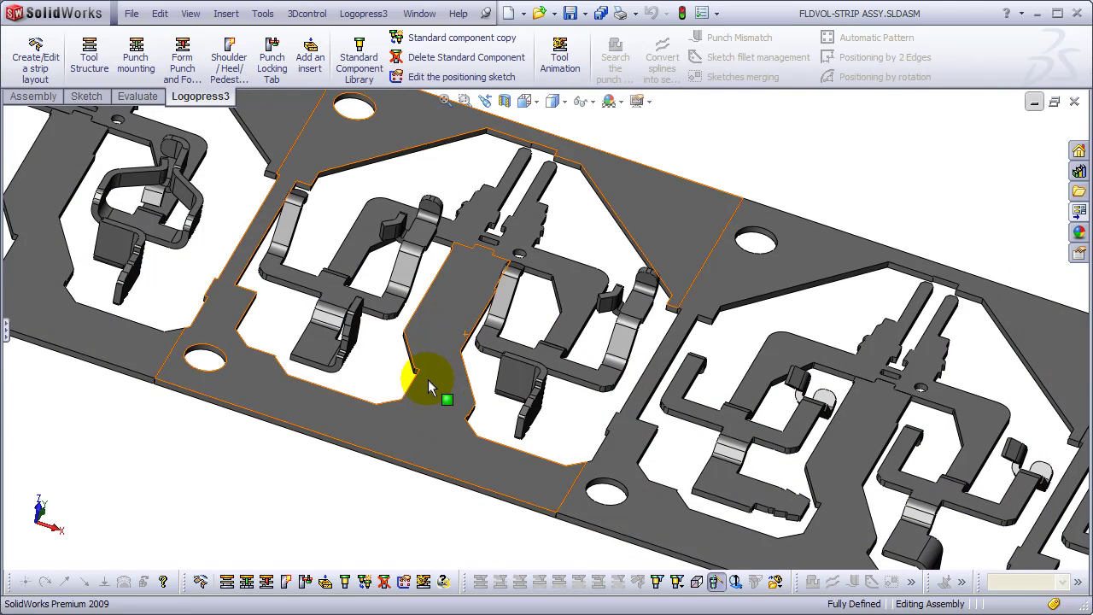
middle_click_drag(507, 392, 870, 504, "ctrl")
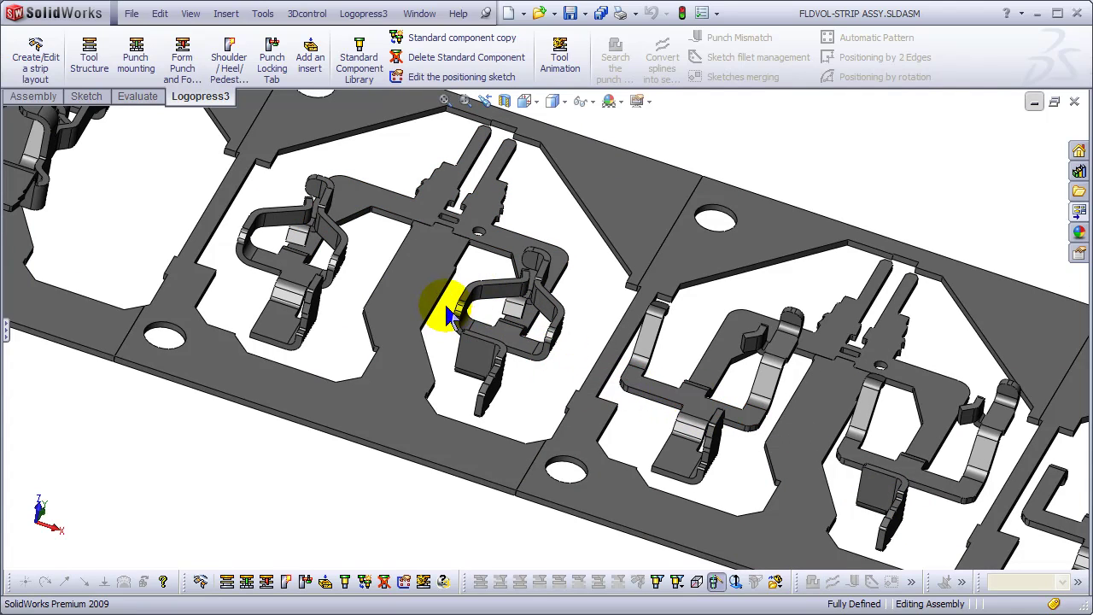
- Examine the stations with the folded-up parts and the forming of their two long end tabs
middle_click_drag(439, 305, 703, 387, "ctrl")
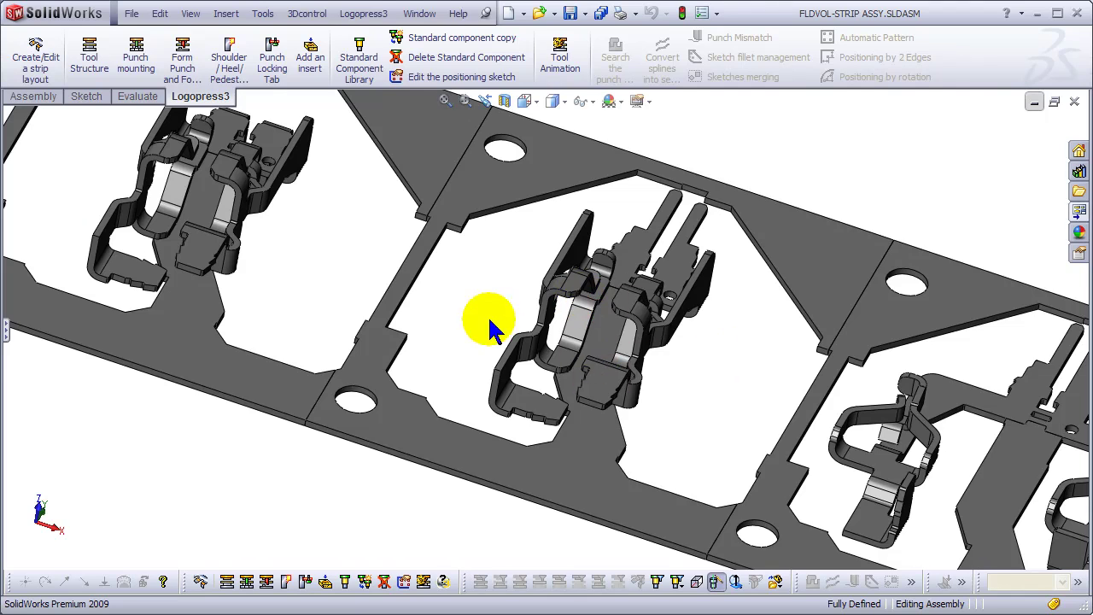
middle_click_drag(489, 320, 778, 458, "ctrl")
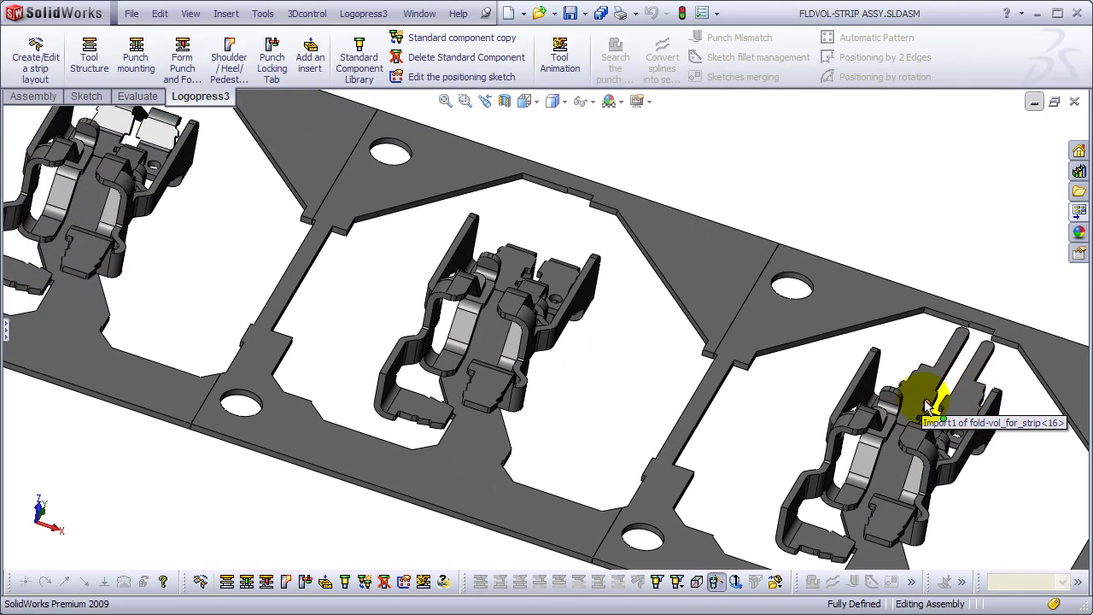
middle_click_drag(431, 330, 890, 510, "ctrl")
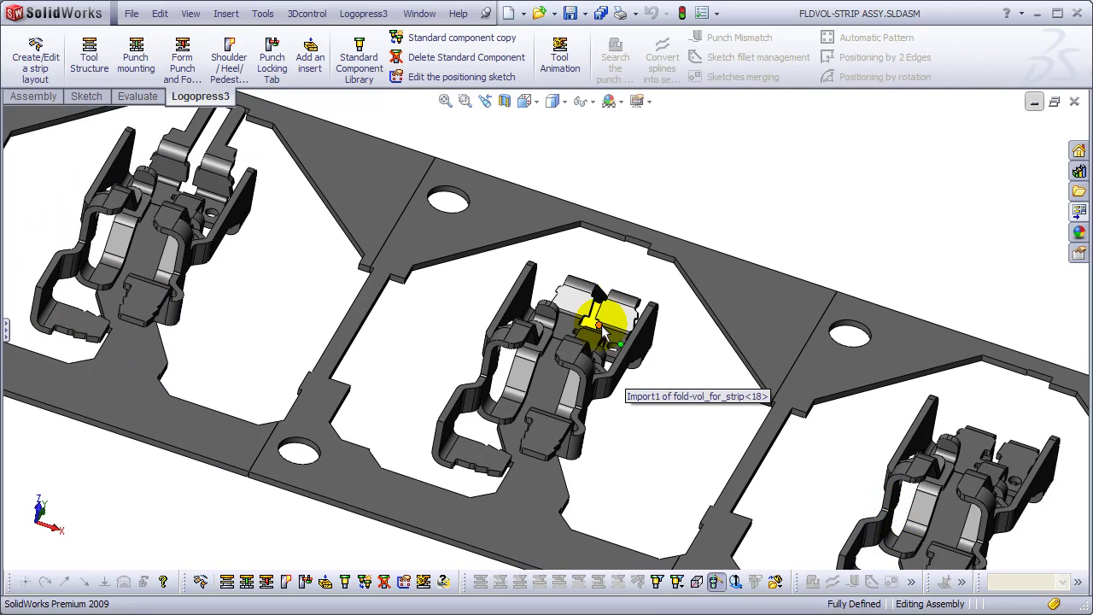
middle_click_drag(376, 375, 641, 419)
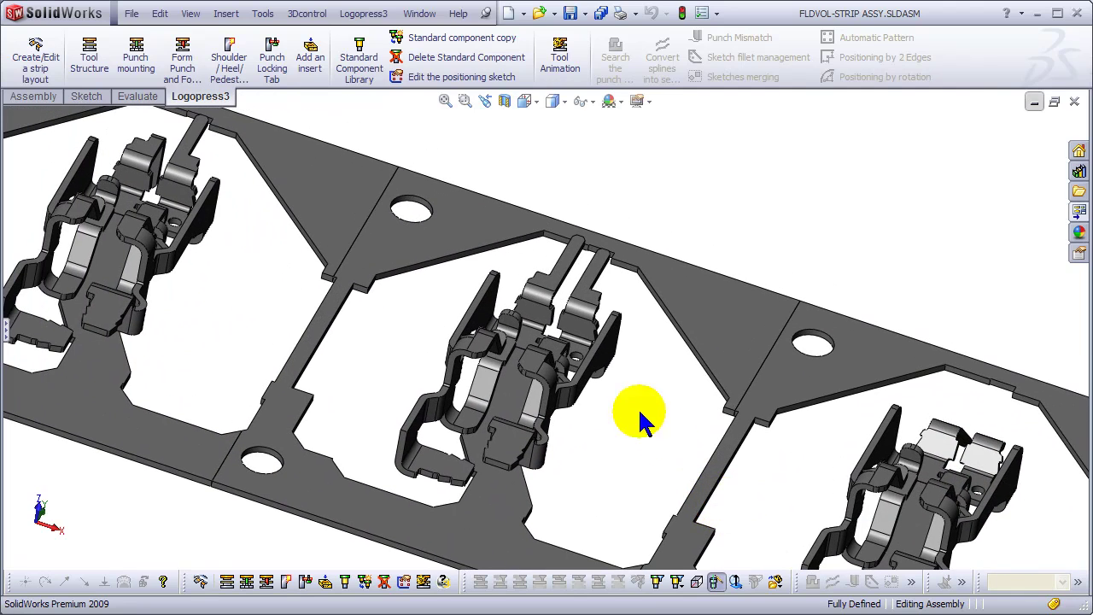
middle_click_drag(581, 340, 773, 455)
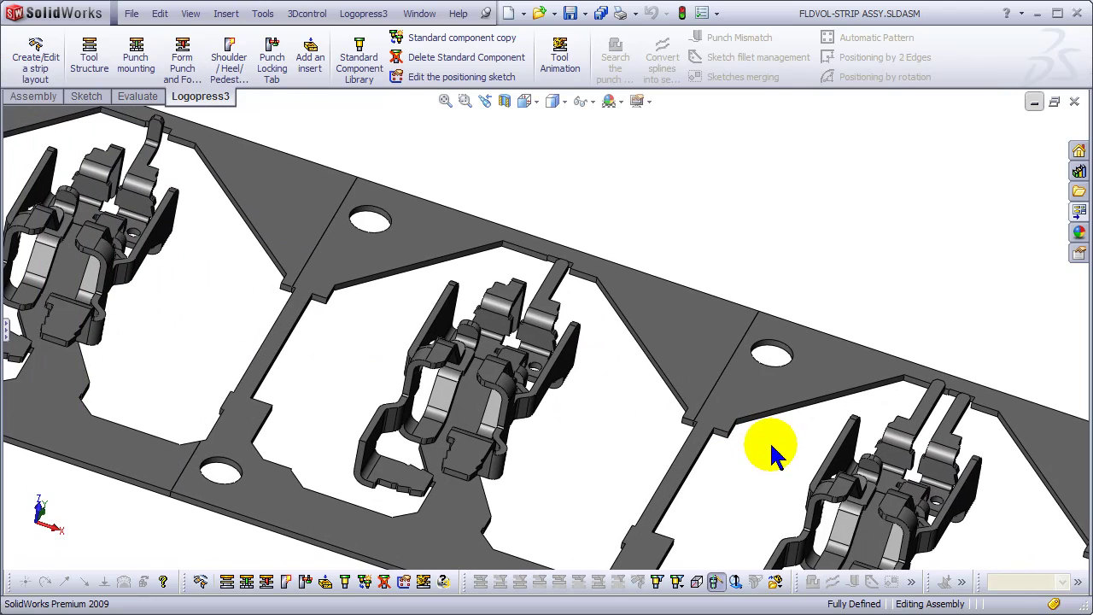
middle_click_drag(502, 369, 937, 511)
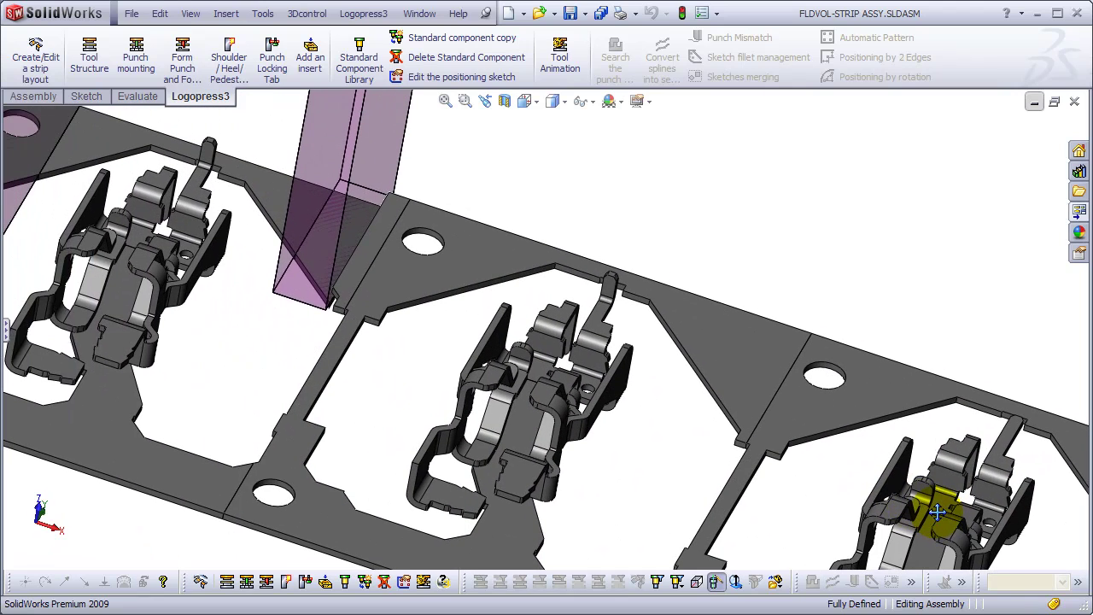
- Inspect the cut-off punches at the end of the strip and the finished parts from several angles
middle_click_drag(510, 340, 691, 350)
middle_click_drag(387, 340, 705, 346, "ctrl")
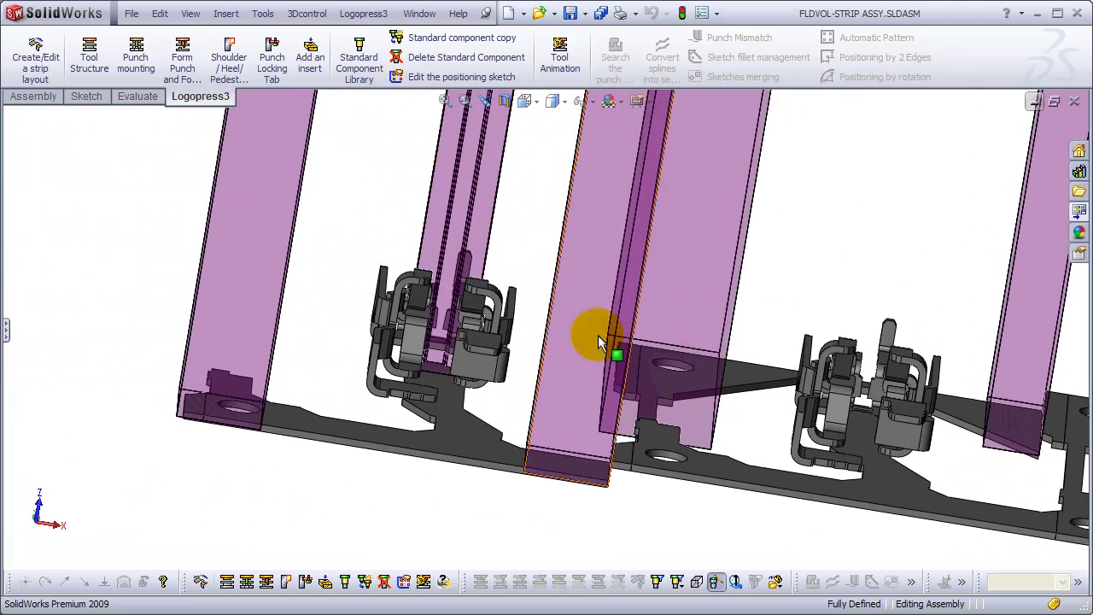
middle_click_drag(537, 289, 569, 435, "ctrl")
scroll(544, 317, "down", 1)
scroll(507, 214, "up", 2)
scroll(513, 151, "down", 3)
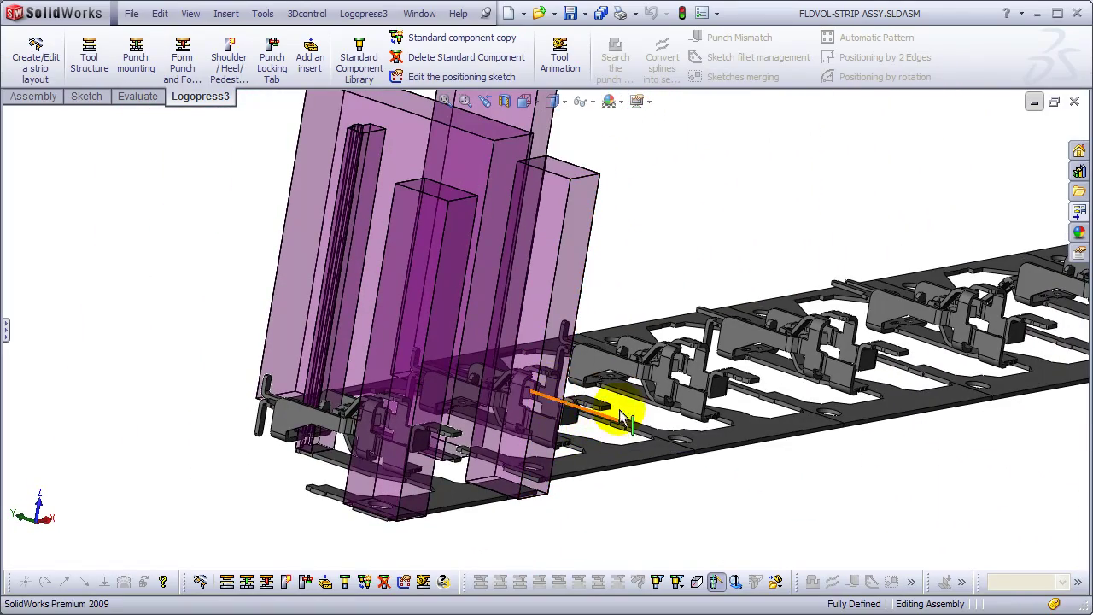